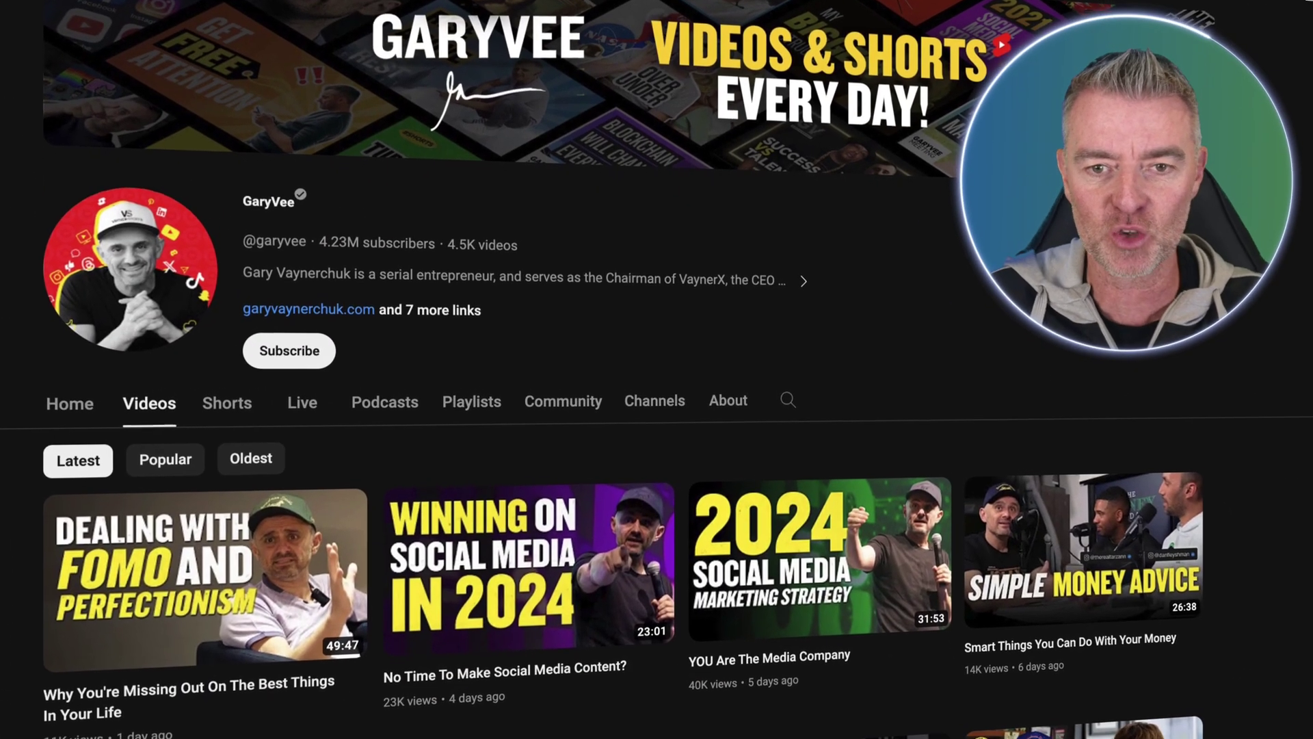
Search the GaryVee channel for 'business' and scroll through the matching videos.
{"action": "scroll", "coordinate": [479, 410], "scroll_direction": "down", "scroll_amount": 6}
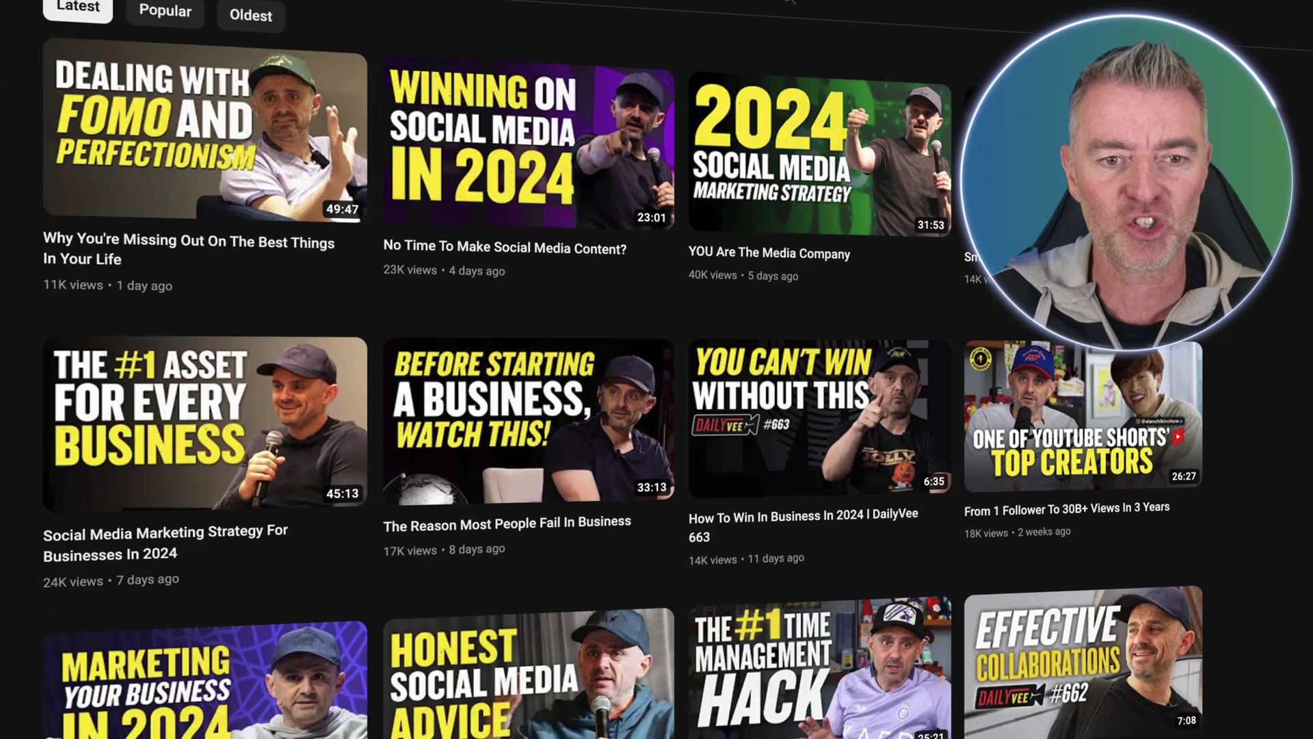
{"action": "scroll", "coordinate": [761, 356], "scroll_direction": "up", "scroll_amount": 8}
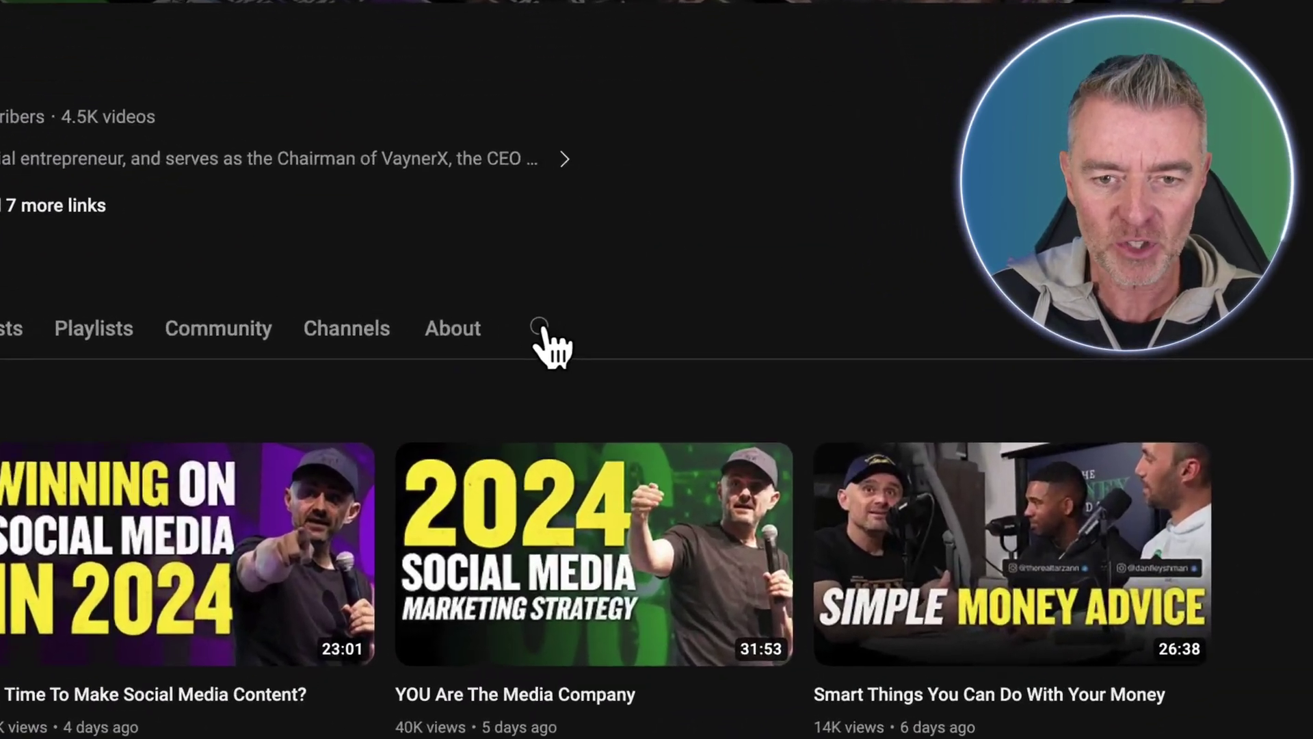
{"action": "left_click", "coordinate": [746, 347]}
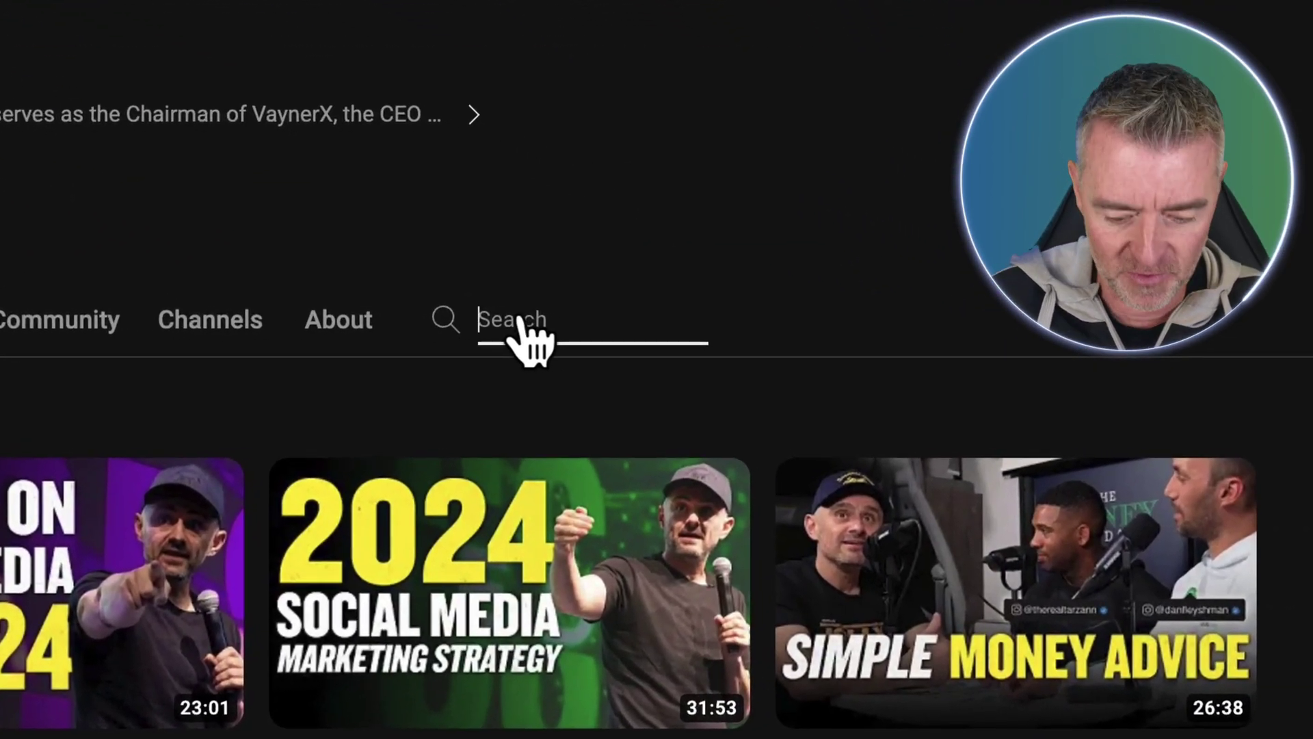
{"action": "type", "text": "bus"}
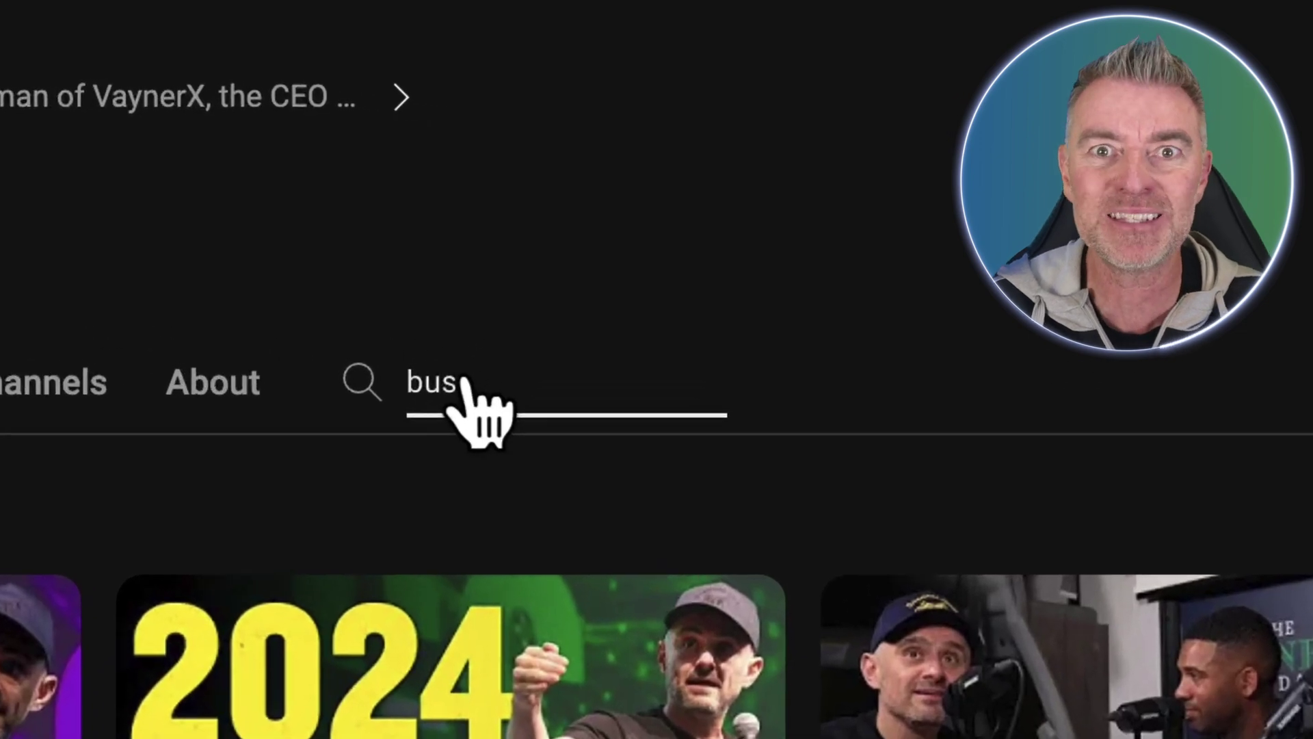
{"action": "type", "text": "iness"}
{"action": "key", "text": "Return"}
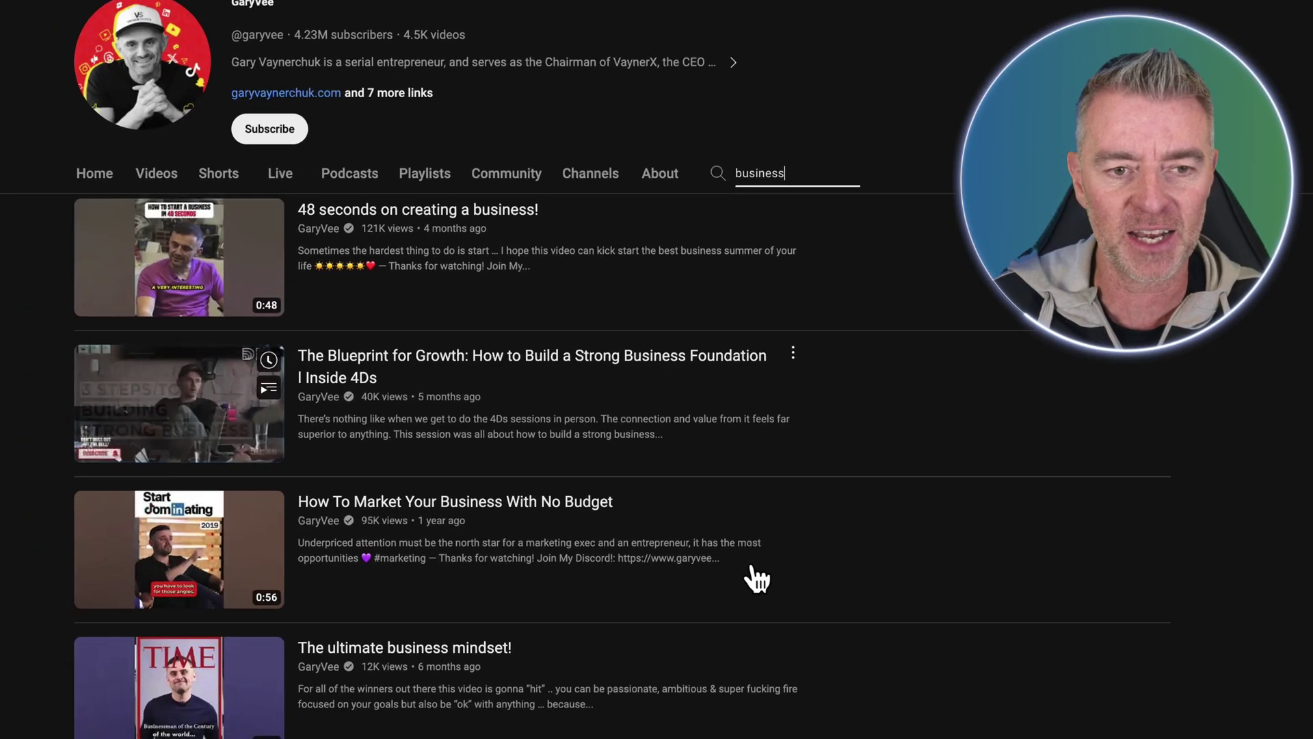
{"action": "scroll", "coordinate": [757, 577], "scroll_direction": "down", "scroll_amount": 3}
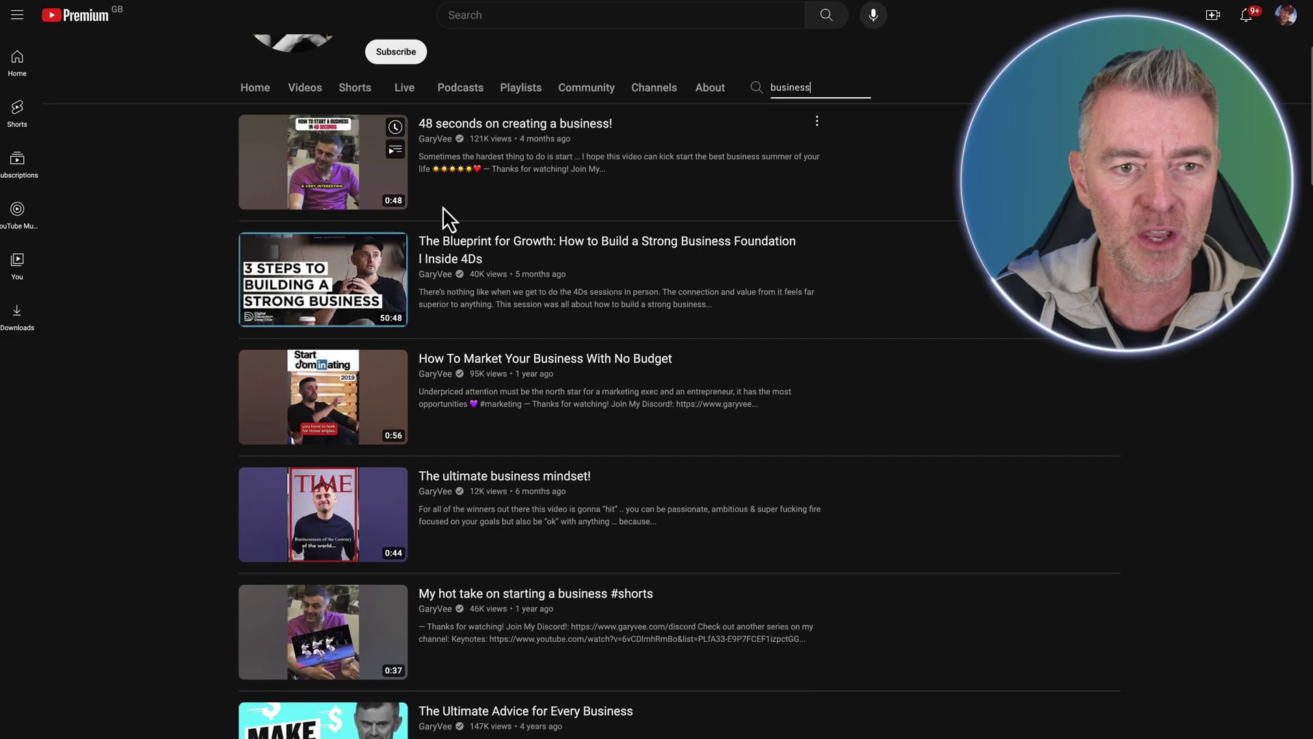
{"action": "scroll", "coordinate": [525, 502], "scroll_direction": "down", "scroll_amount": 3}
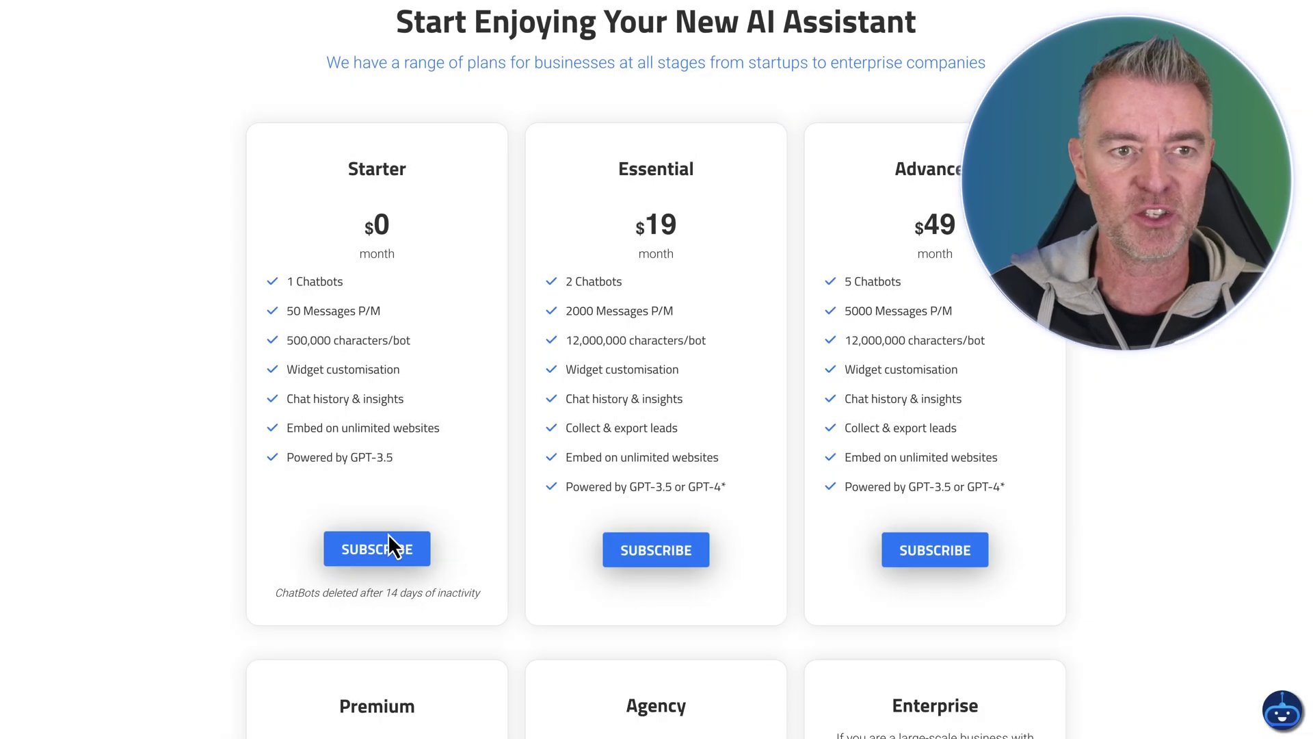
Create a public Starter-plan bot named 'Gary Vee' with YouTube as its training source.
{"action": "left_click_drag", "start_coordinate": [359, 169], "coordinate": [406, 168]}
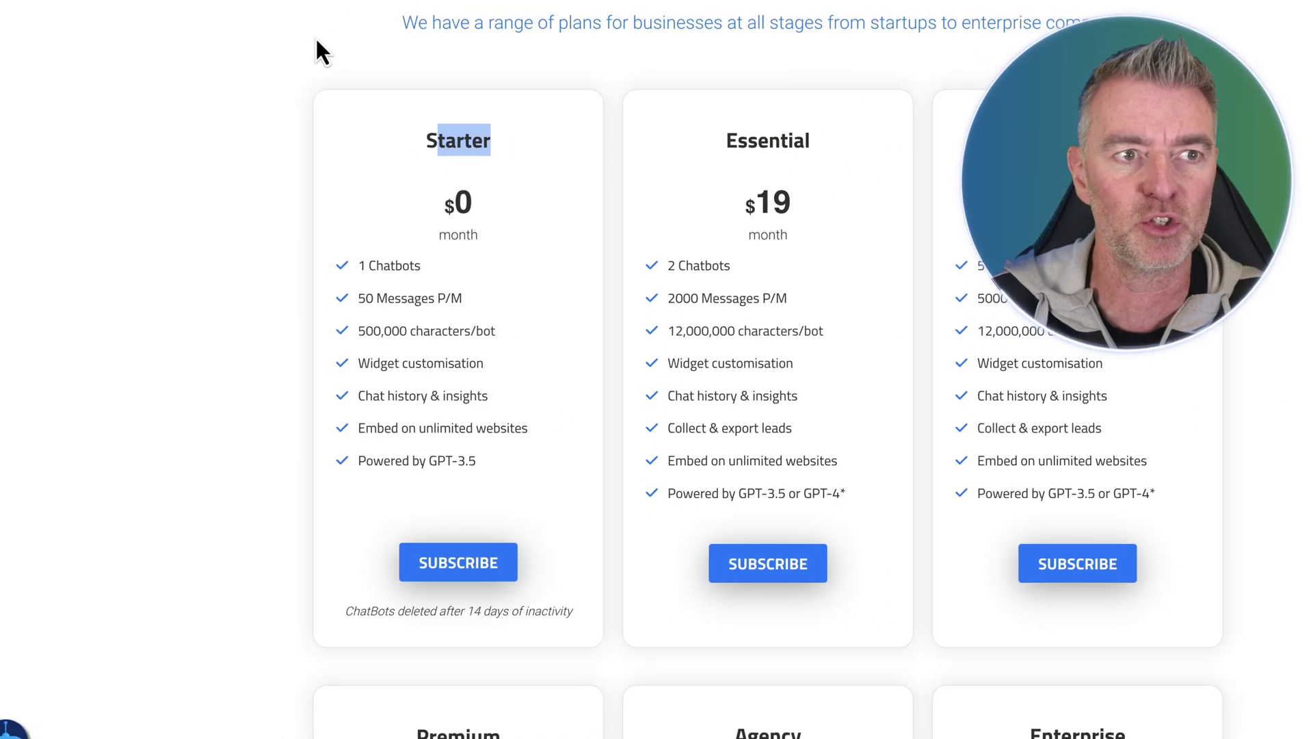
{"action": "left_click", "coordinate": [392, 281]}
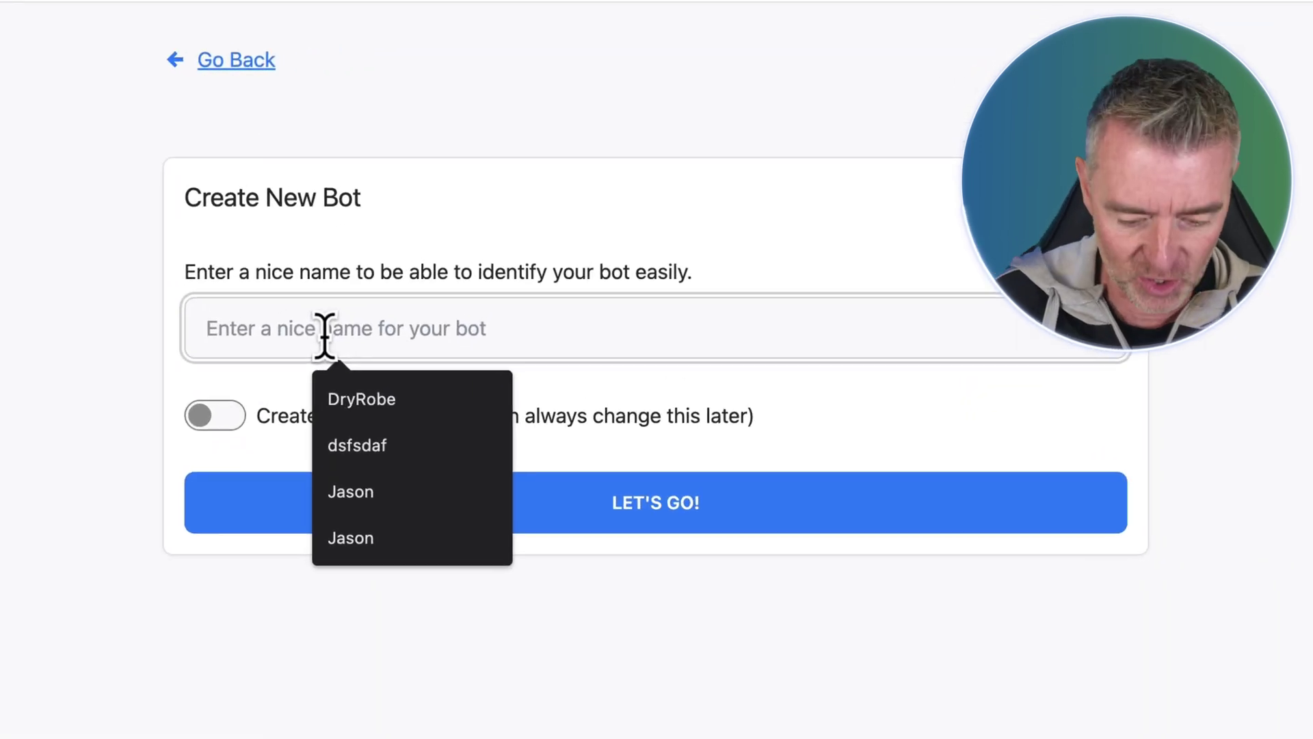
{"action": "type", "text": "Gary "}
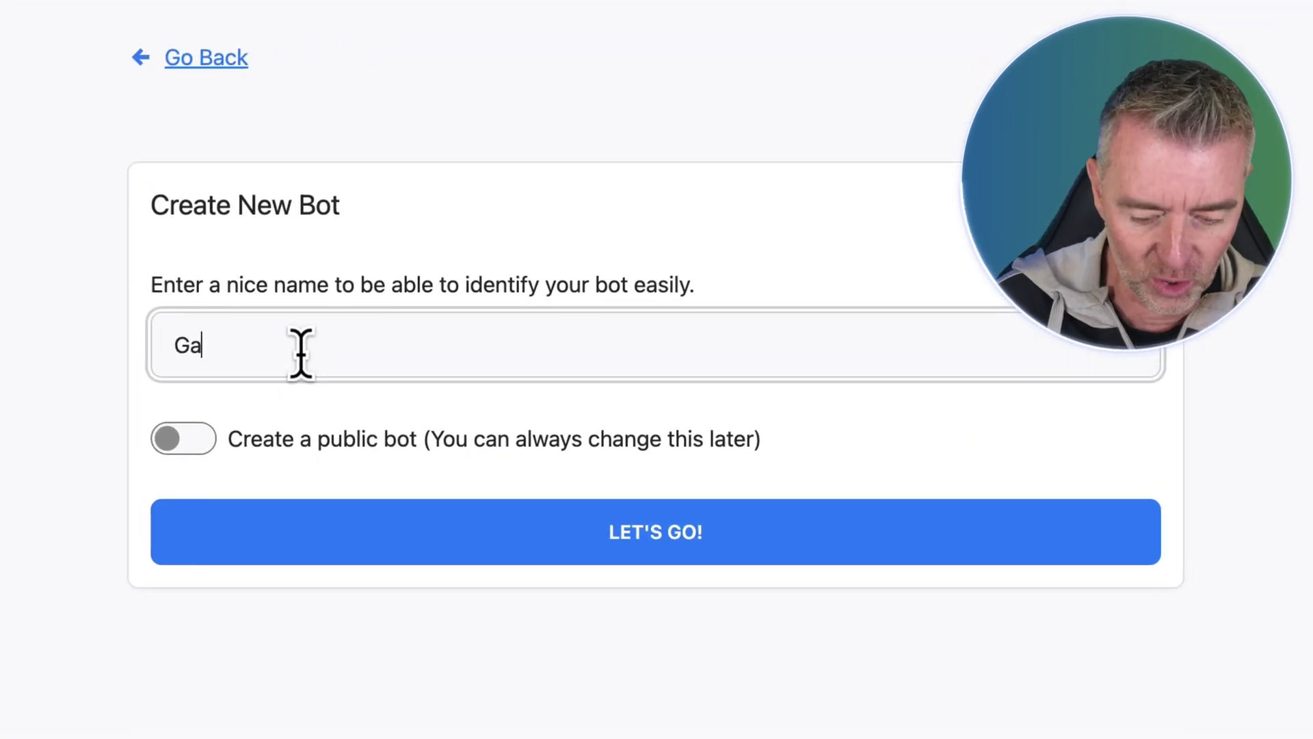
{"action": "type", "text": "Vee"}
{"action": "left_click", "coordinate": [191, 455]}
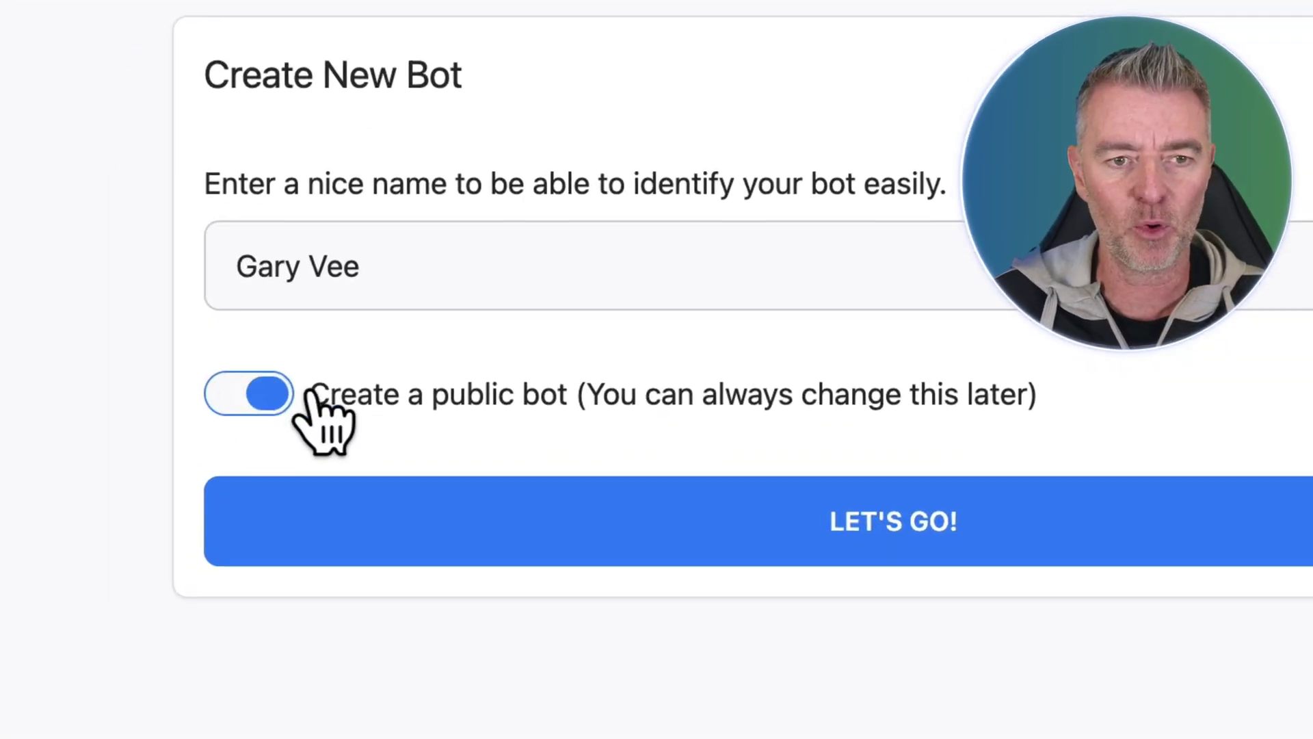
{"action": "left_click", "coordinate": [680, 538]}
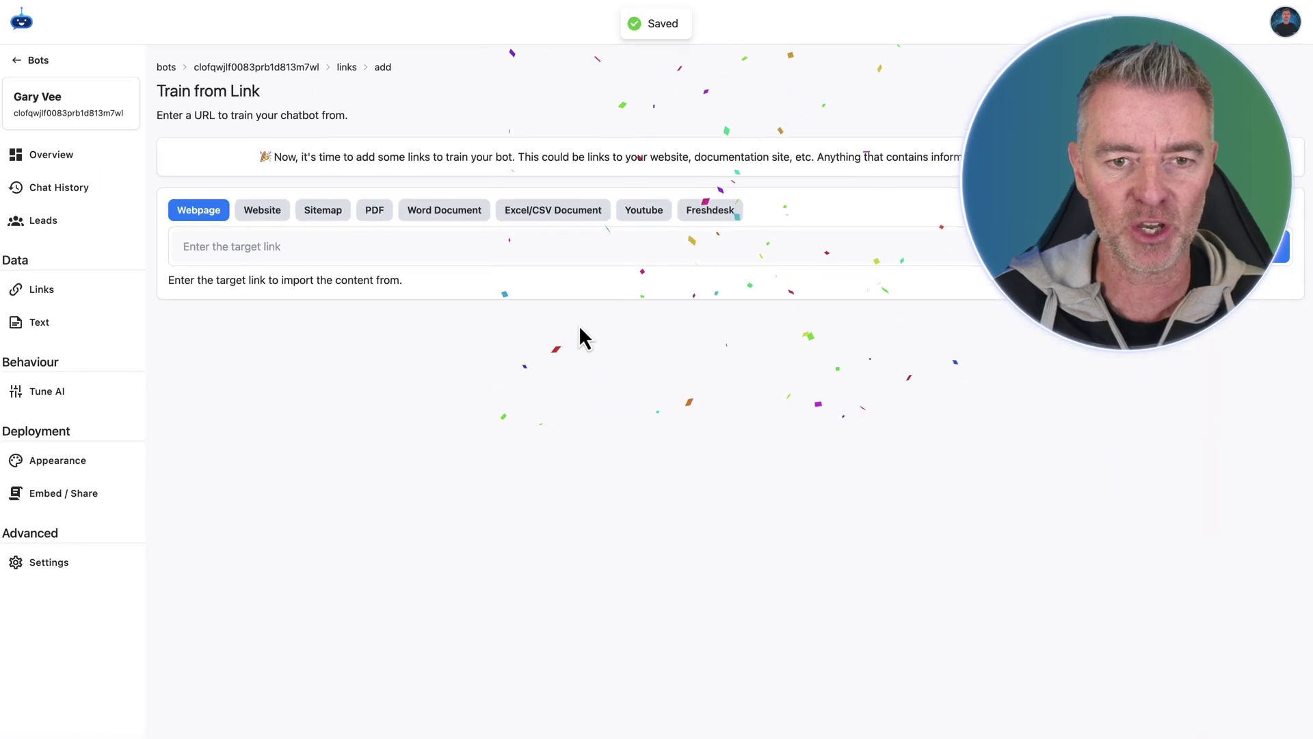
{"action": "left_click", "coordinate": [644, 218]}
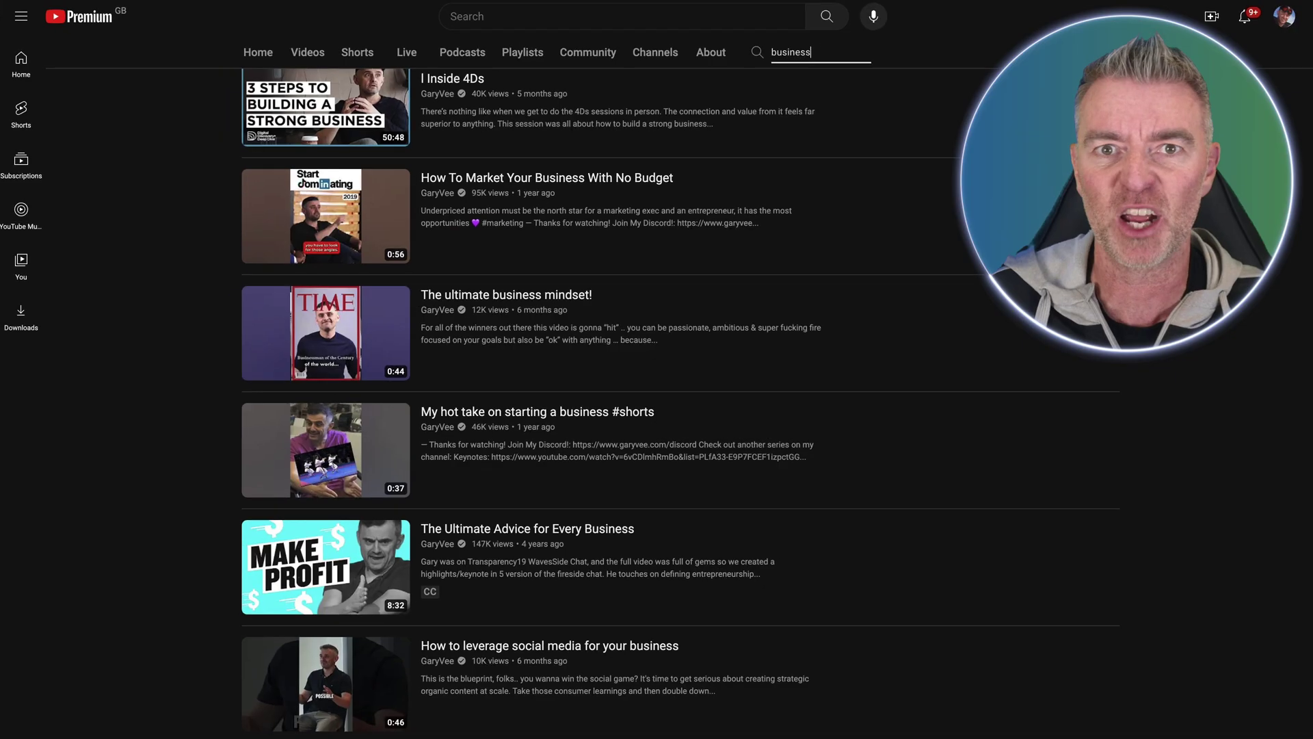
Copy the share link of the first business video on the channel.
{"action": "scroll", "coordinate": [839, 309], "scroll_direction": "up", "scroll_amount": 4}
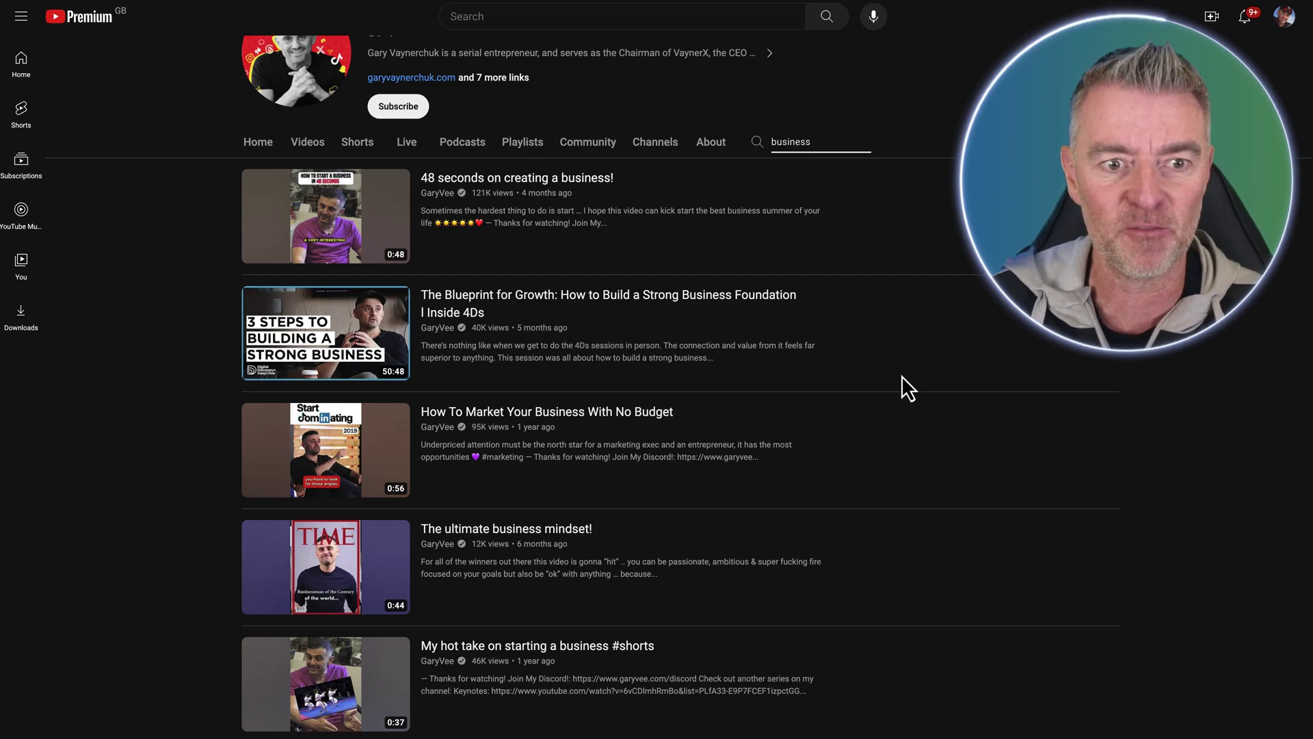
{"action": "mouse_move", "coordinate": [391, 376]}
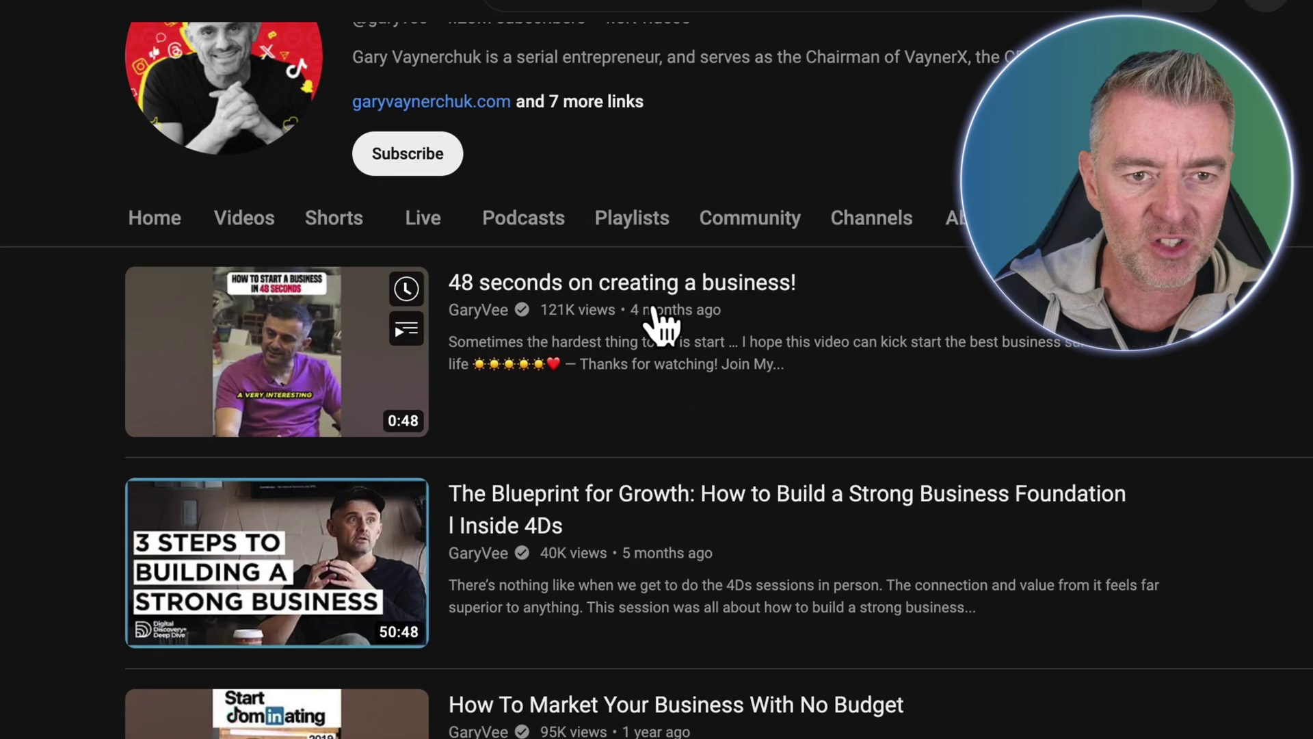
{"action": "left_click", "coordinate": [1258, 308]}
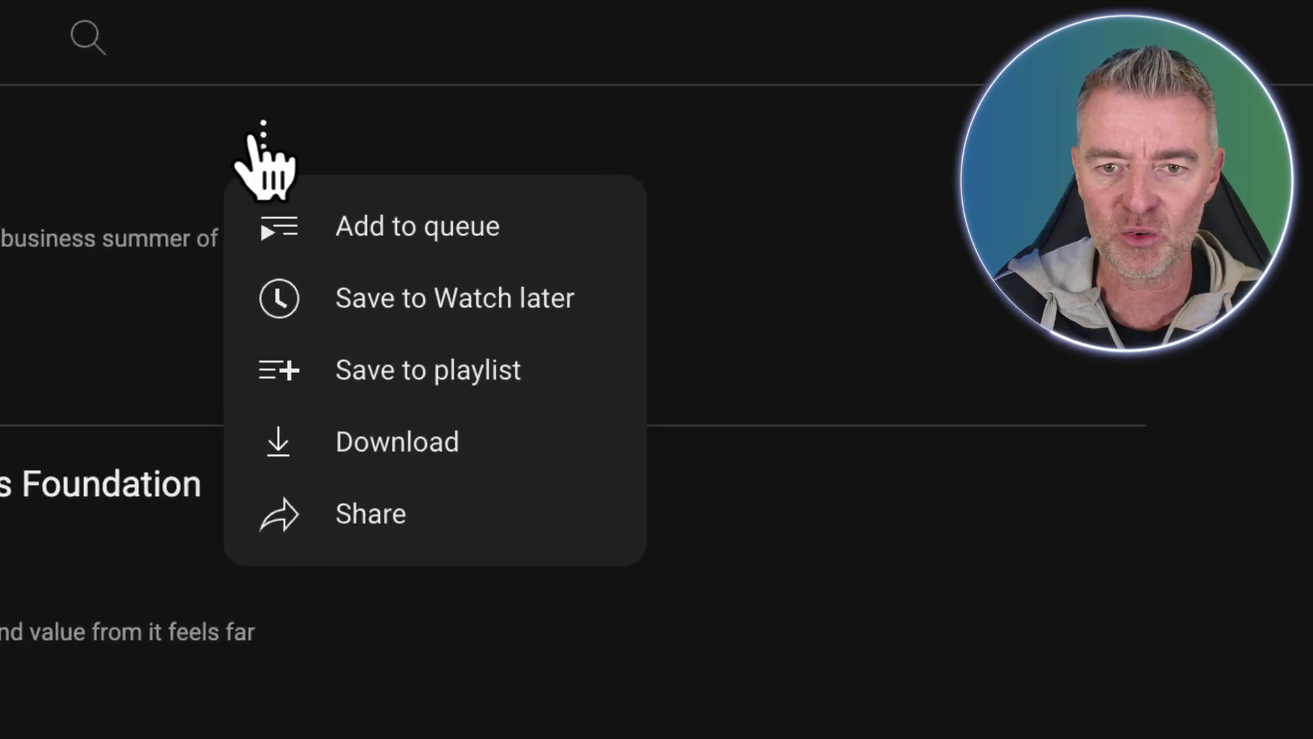
{"action": "left_click", "coordinate": [374, 516]}
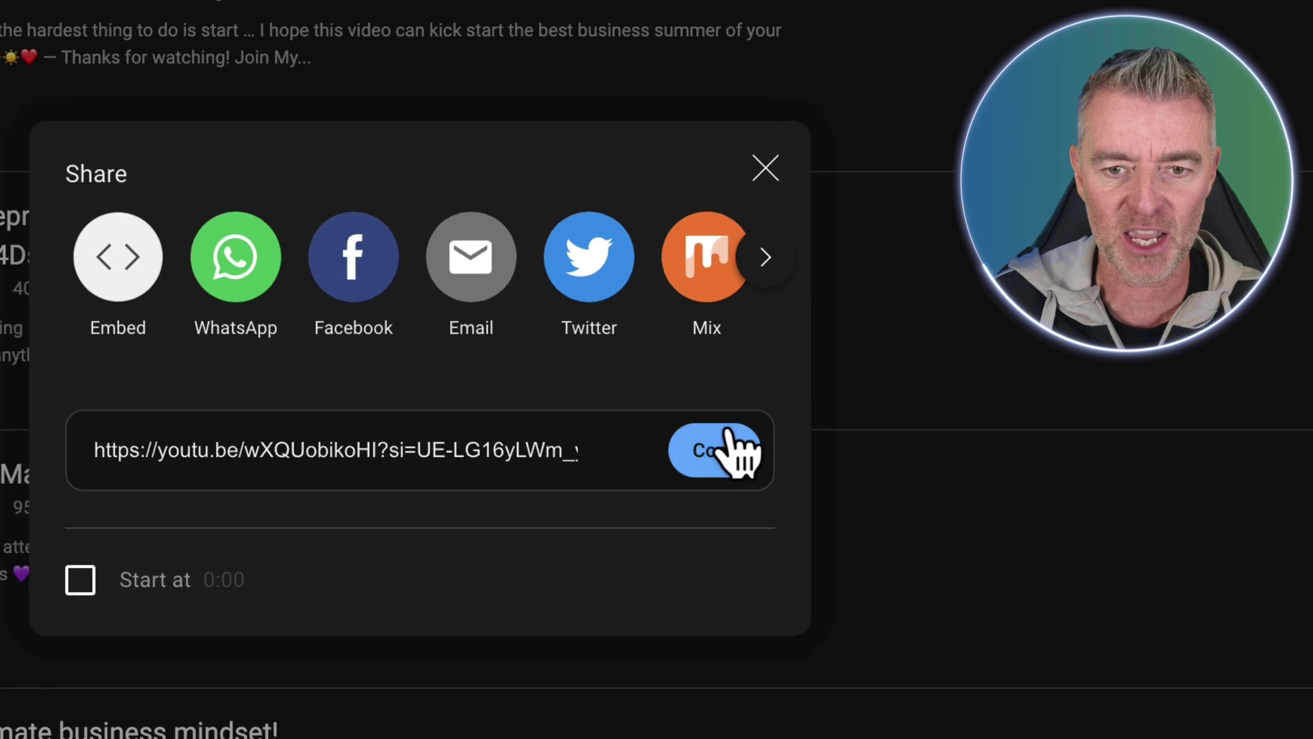
{"action": "left_click", "coordinate": [727, 431]}
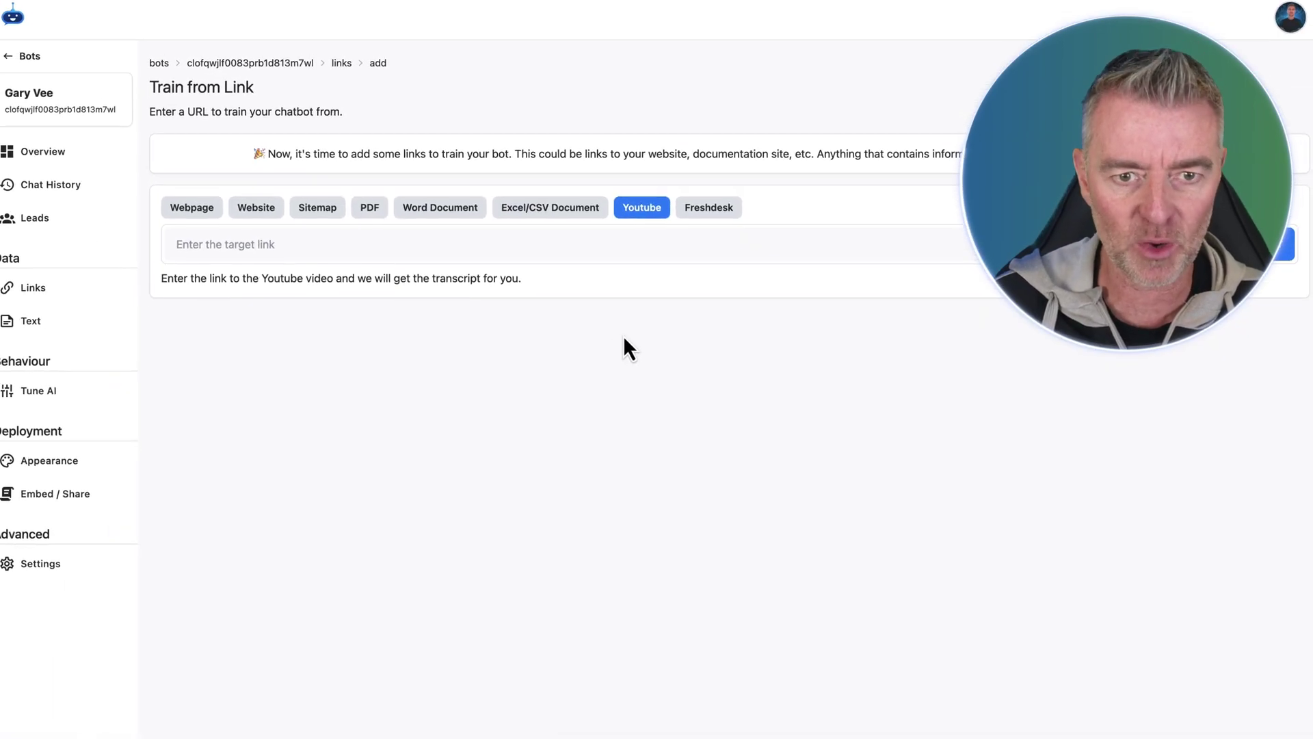
Train the bot on the '48 seconds on creating a business!' video link.
{"action": "left_click", "coordinate": [655, 240]}
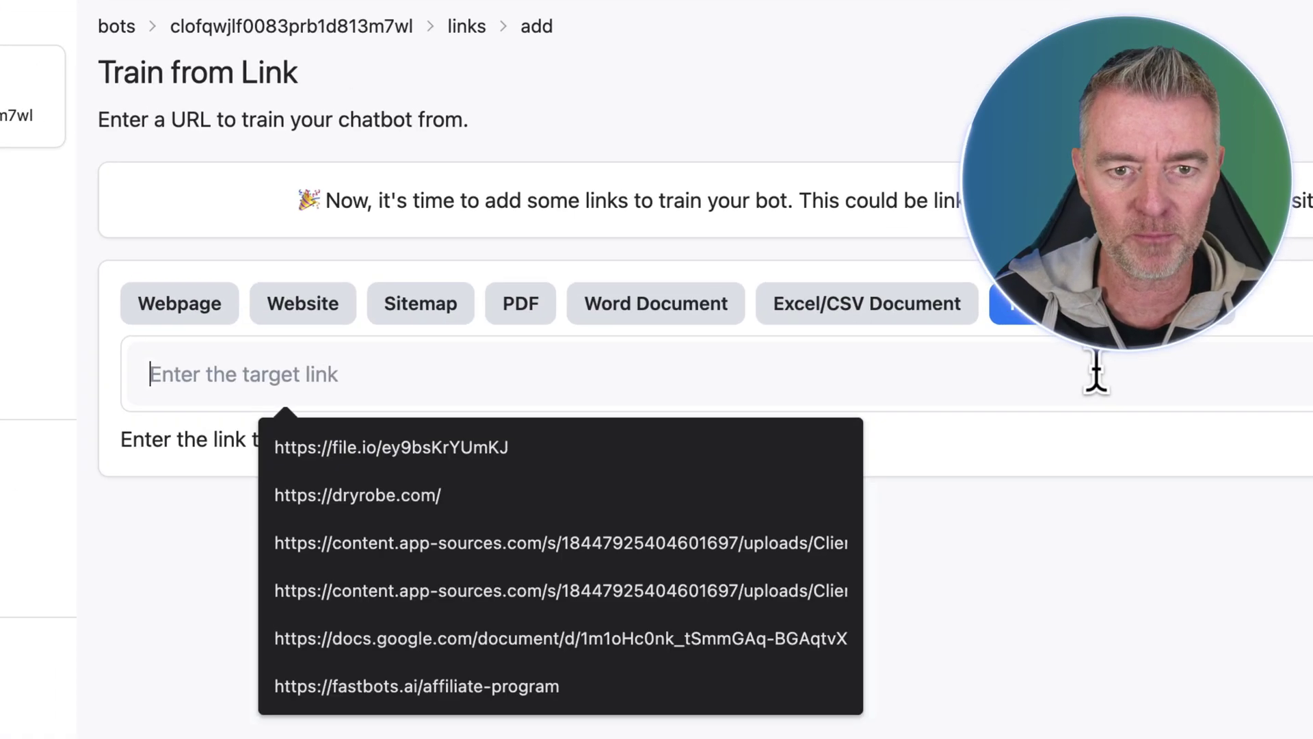
{"action": "key", "text": "super+v"}
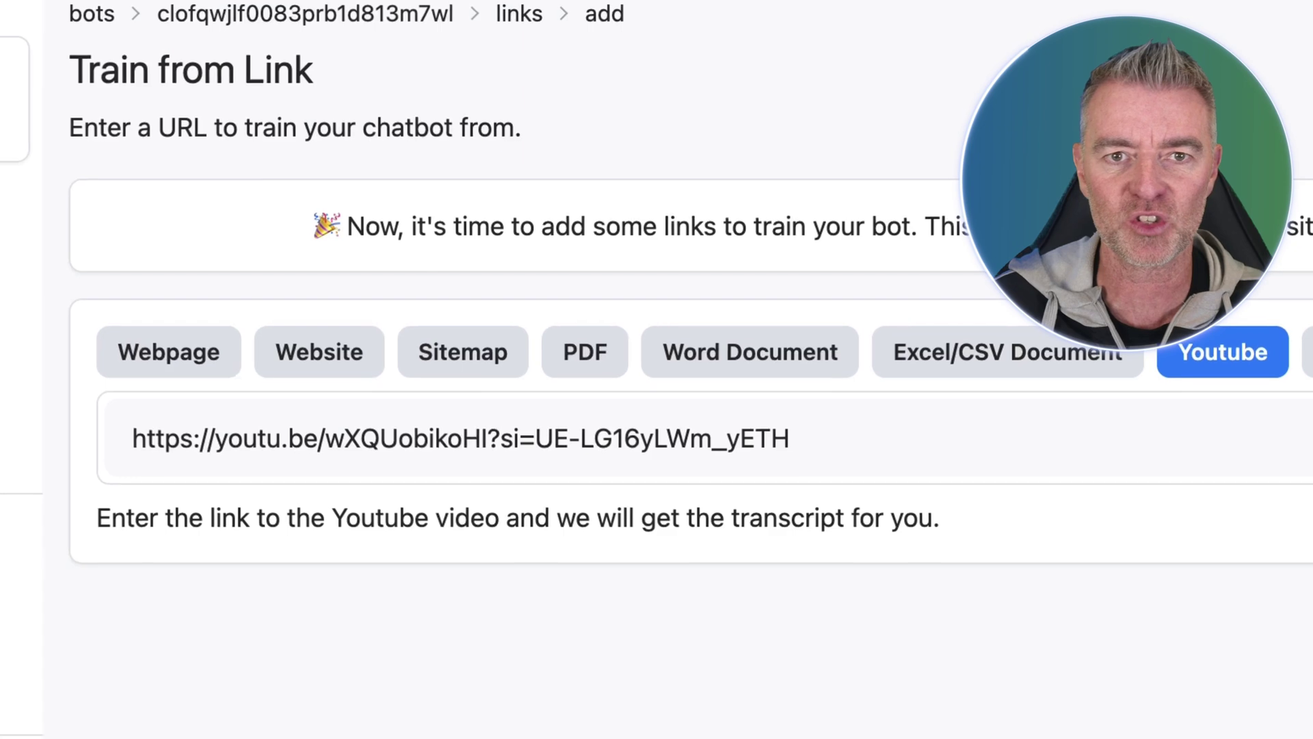
{"action": "key", "text": "Return"}
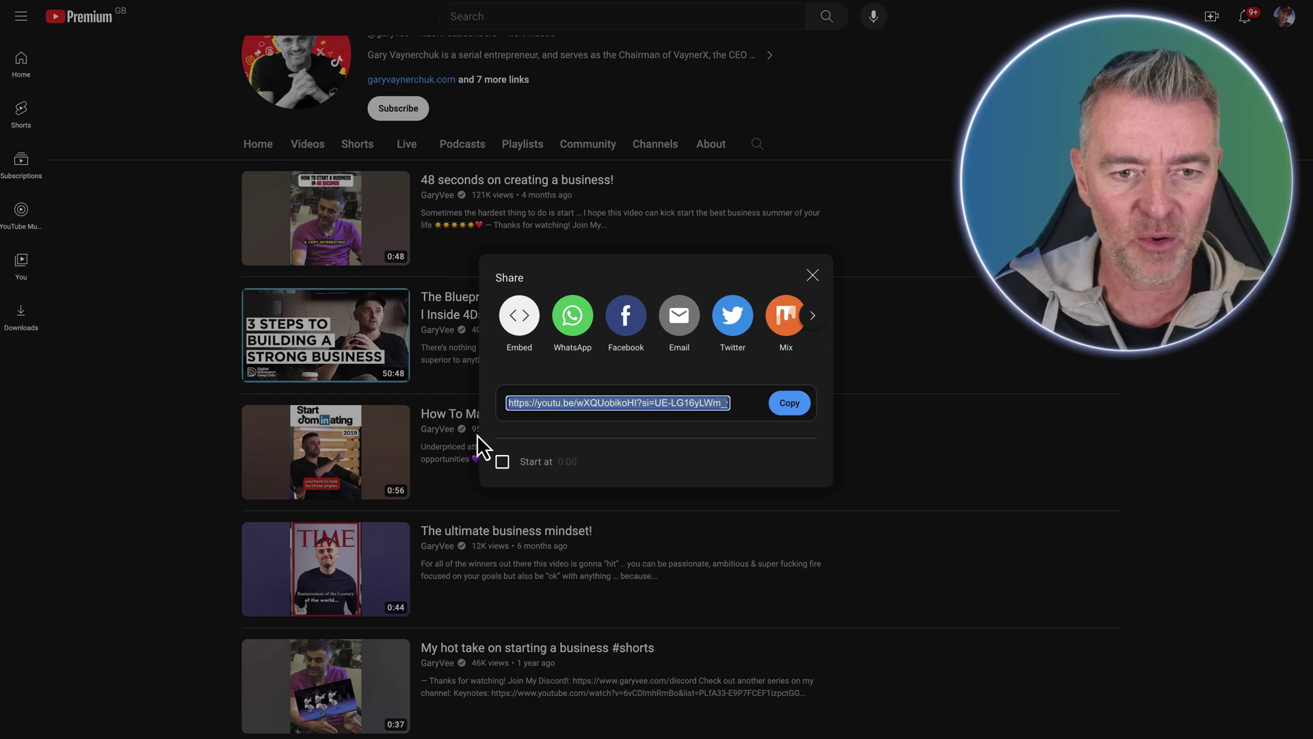
Open the share link for The Ultimate Advice for Every Business video.
{"action": "left_click", "coordinate": [812, 275]}
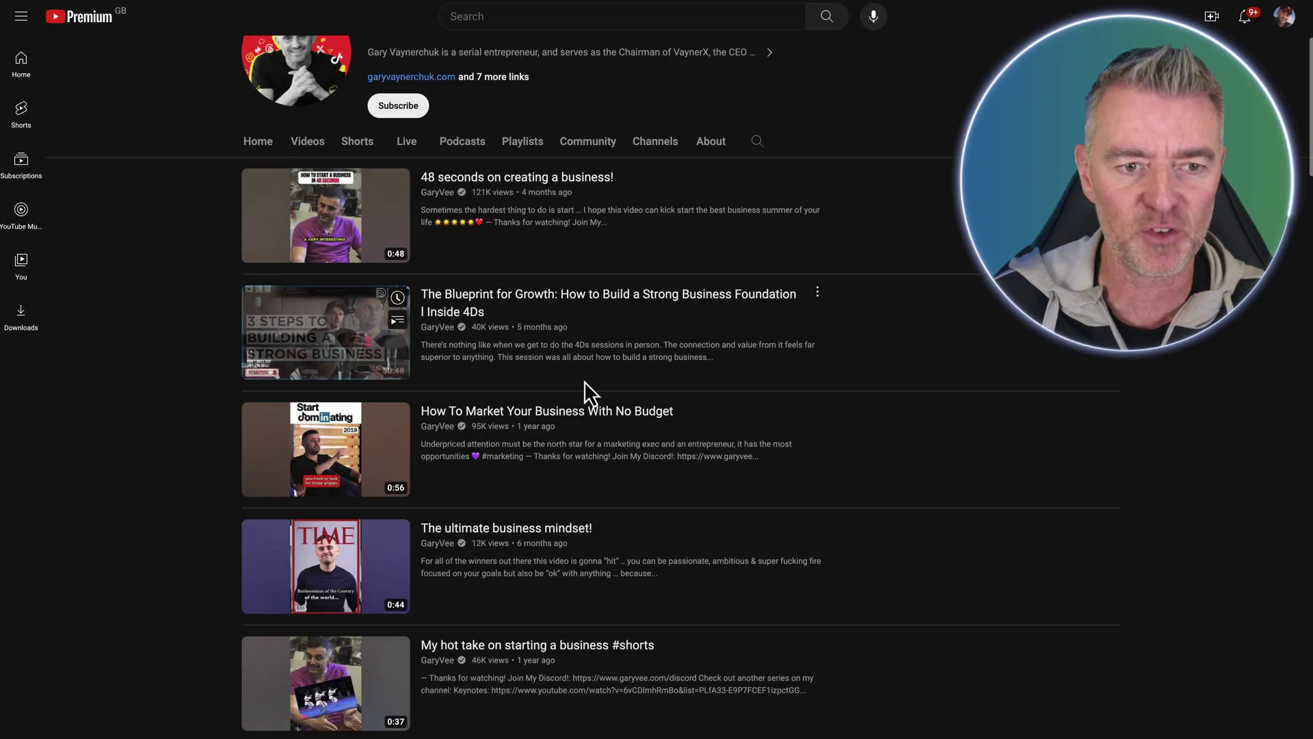
{"action": "scroll", "coordinate": [584, 383], "scroll_direction": "down", "scroll_amount": 4}
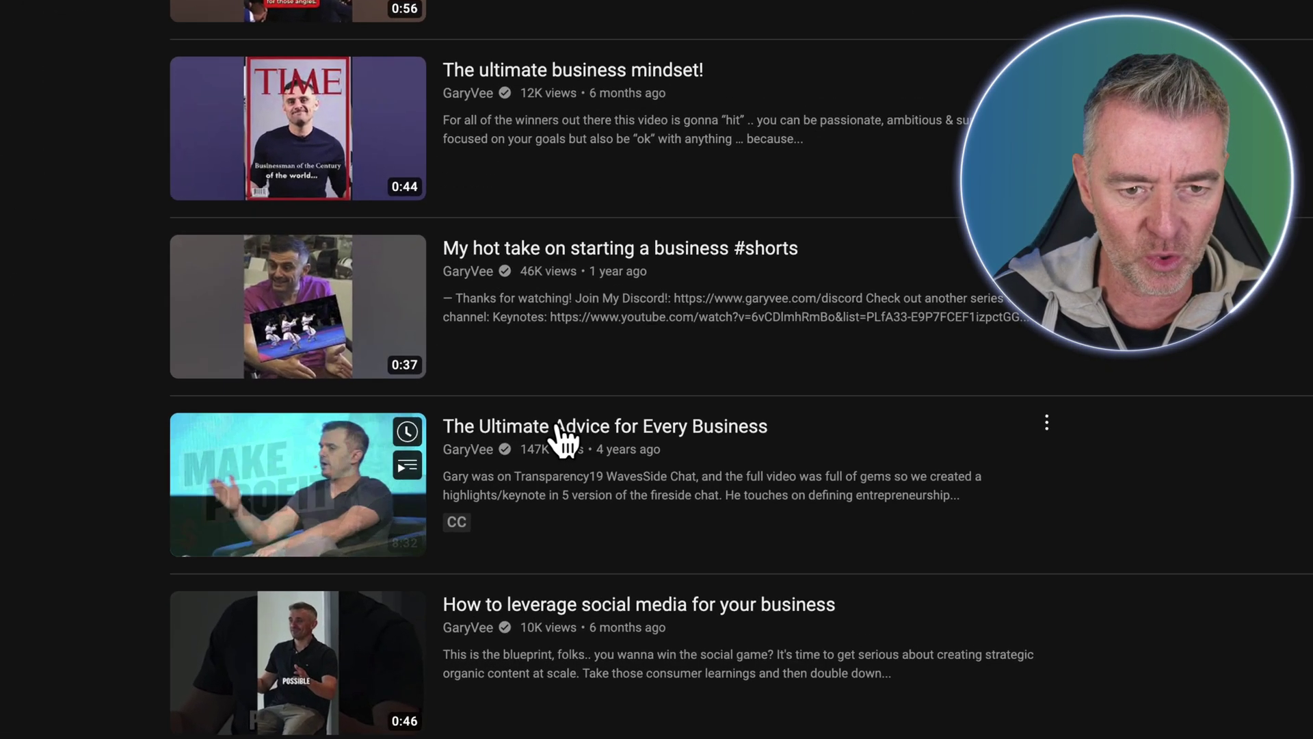
{"action": "scroll", "coordinate": [725, 411], "scroll_direction": "down", "scroll_amount": 2}
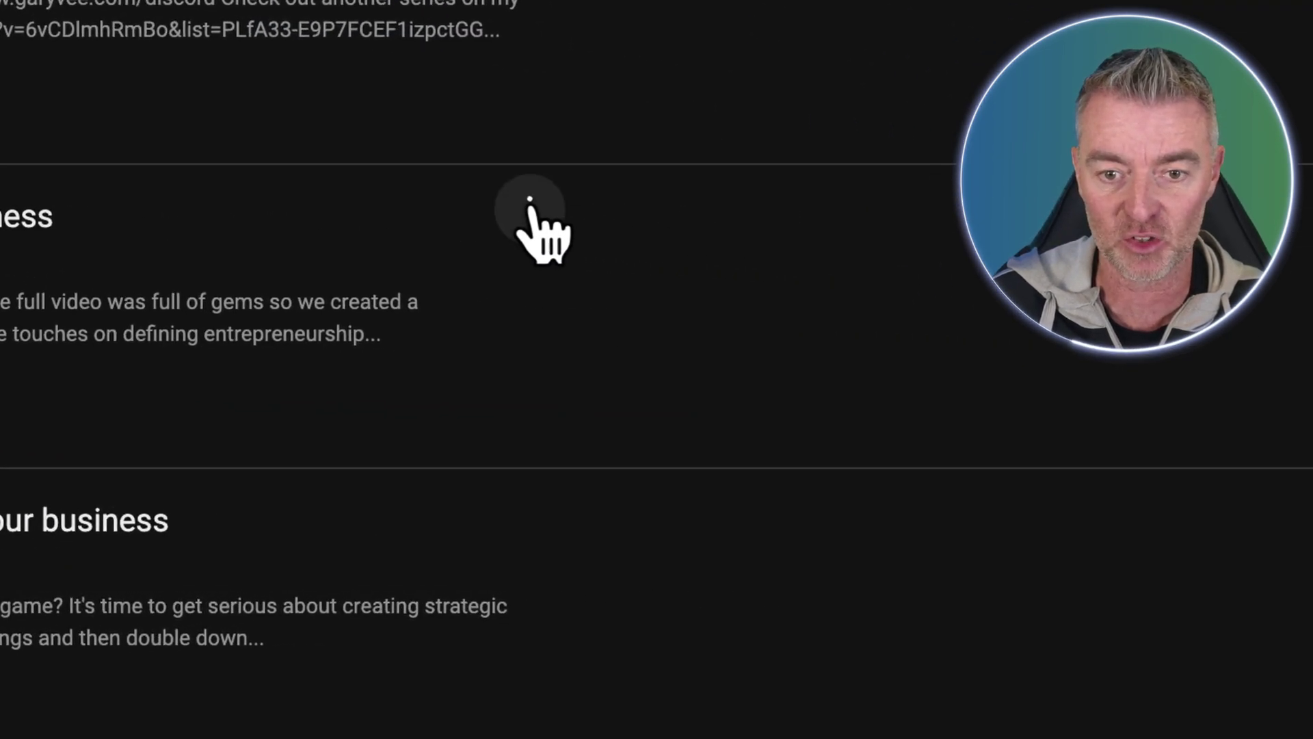
{"action": "left_click", "coordinate": [1257, 277]}
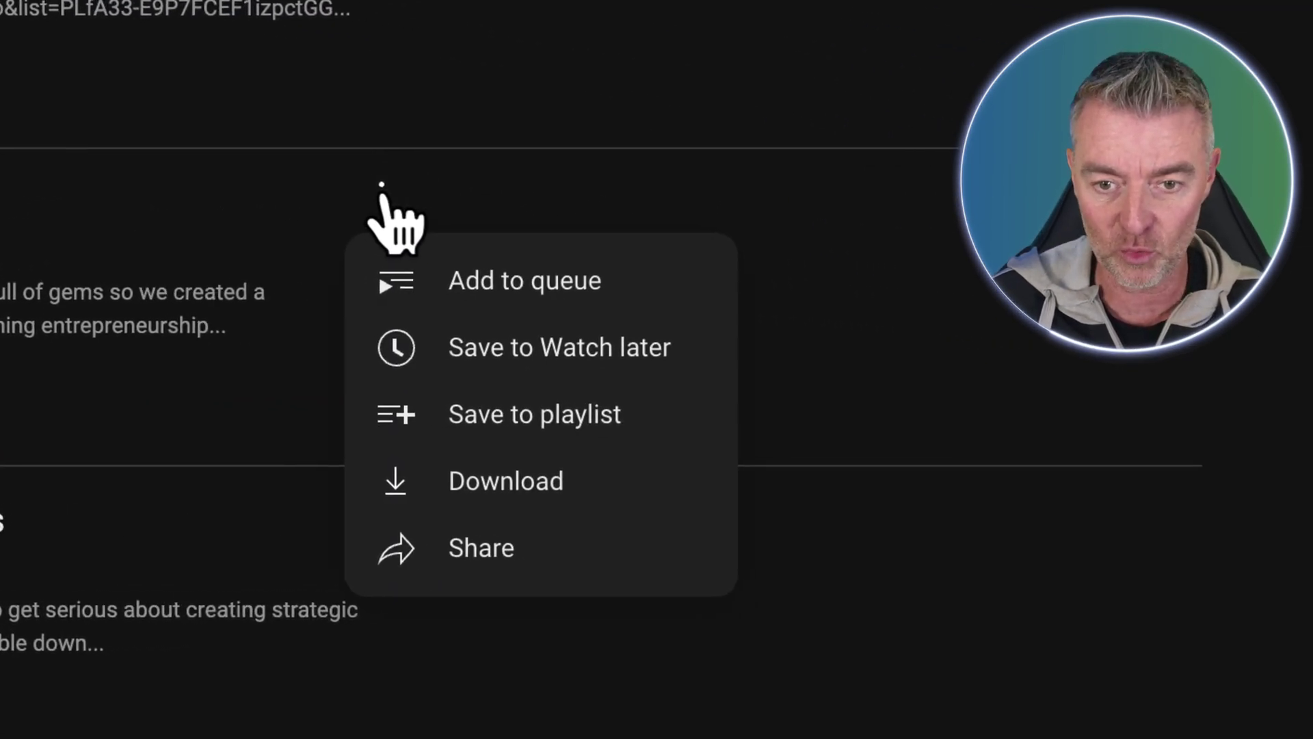
{"action": "left_click", "coordinate": [420, 548]}
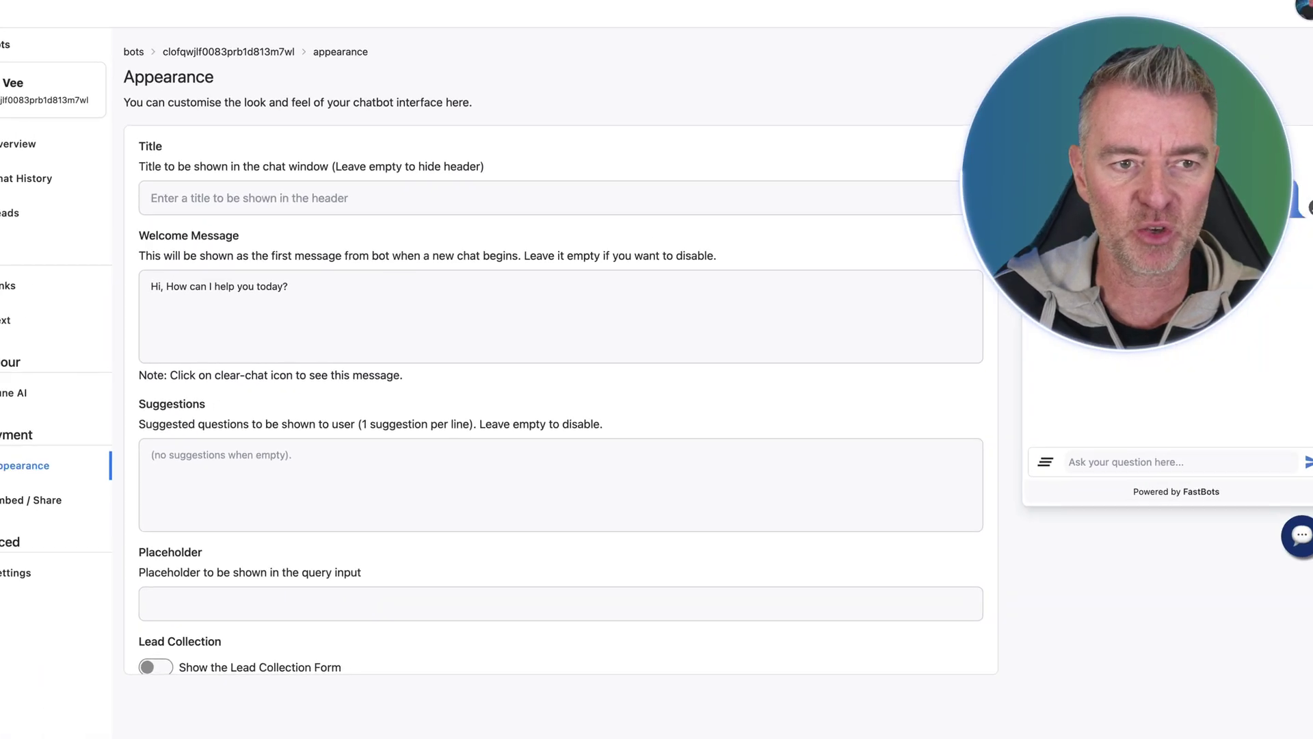
Add the copied YouTube video to the bot's Links, reaching 13 indexed and 1 pending.
{"action": "left_click", "coordinate": [13, 285]}
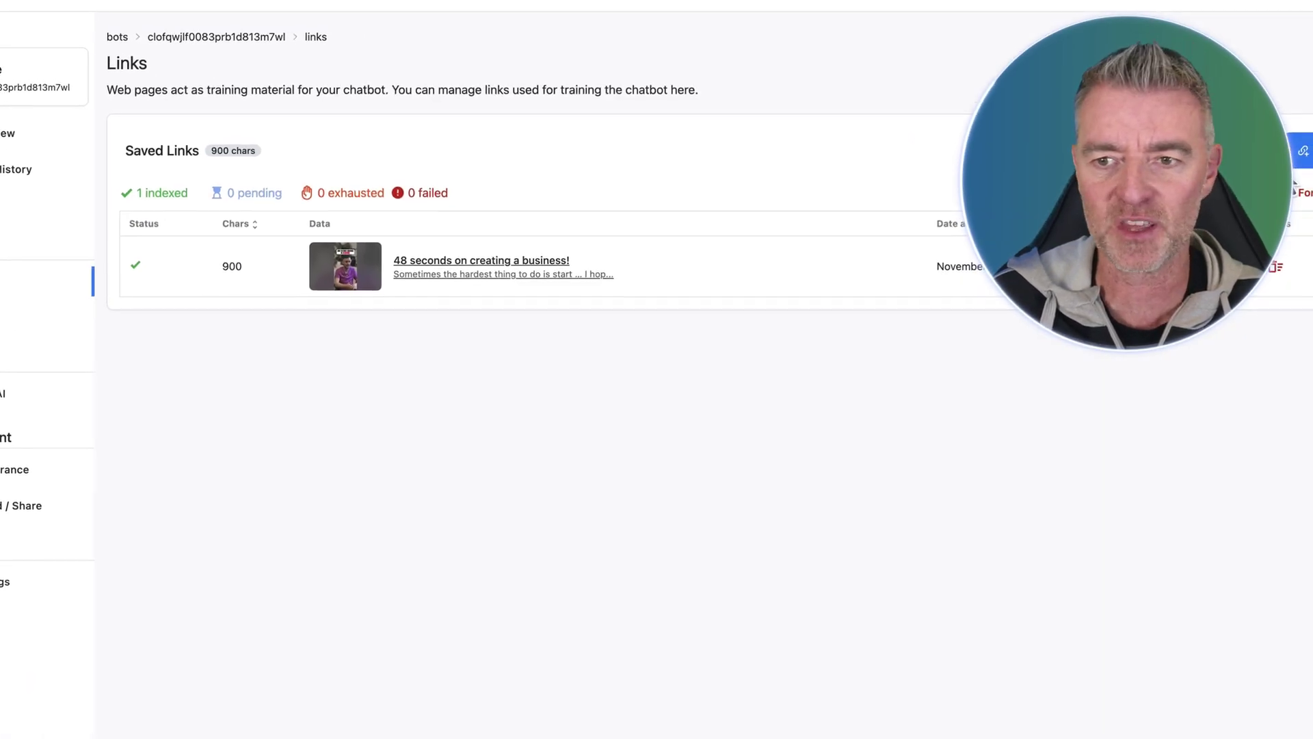
{"action": "left_click", "coordinate": [649, 164]}
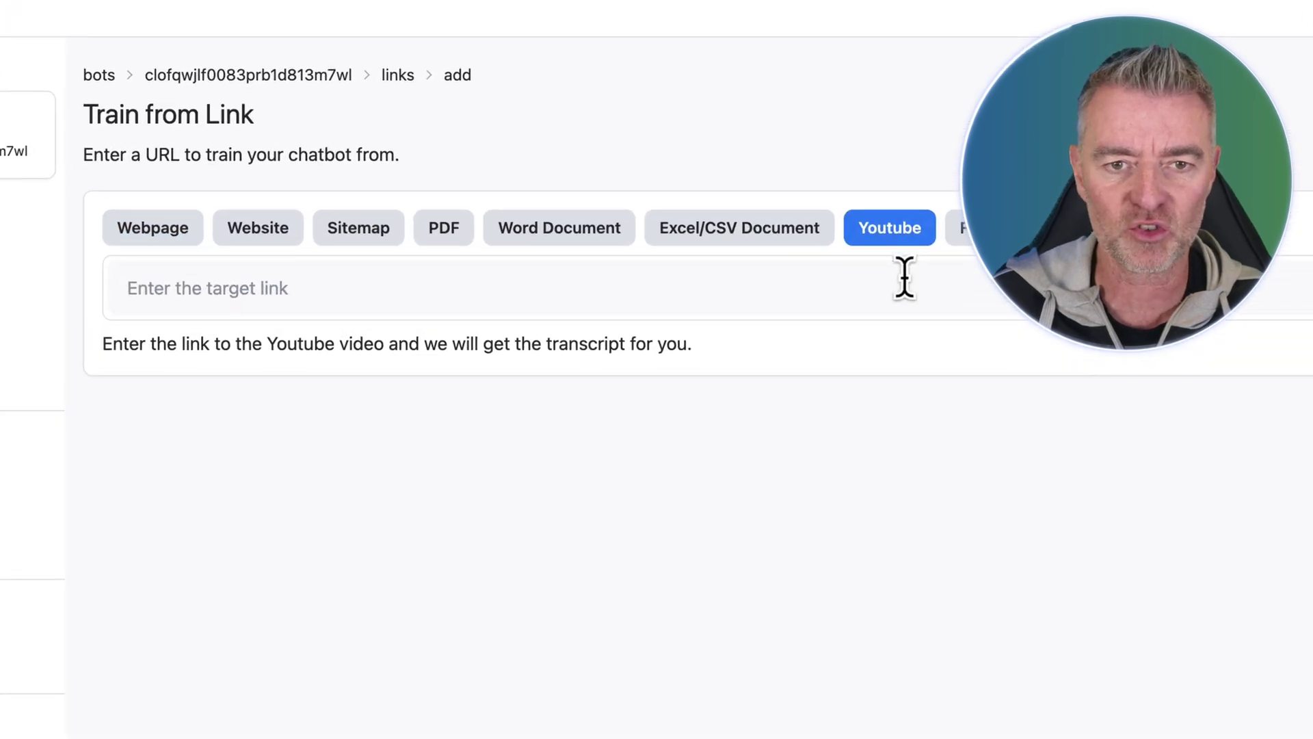
{"action": "left_click", "coordinate": [653, 194]}
{"action": "key", "text": "ctrl+v"}
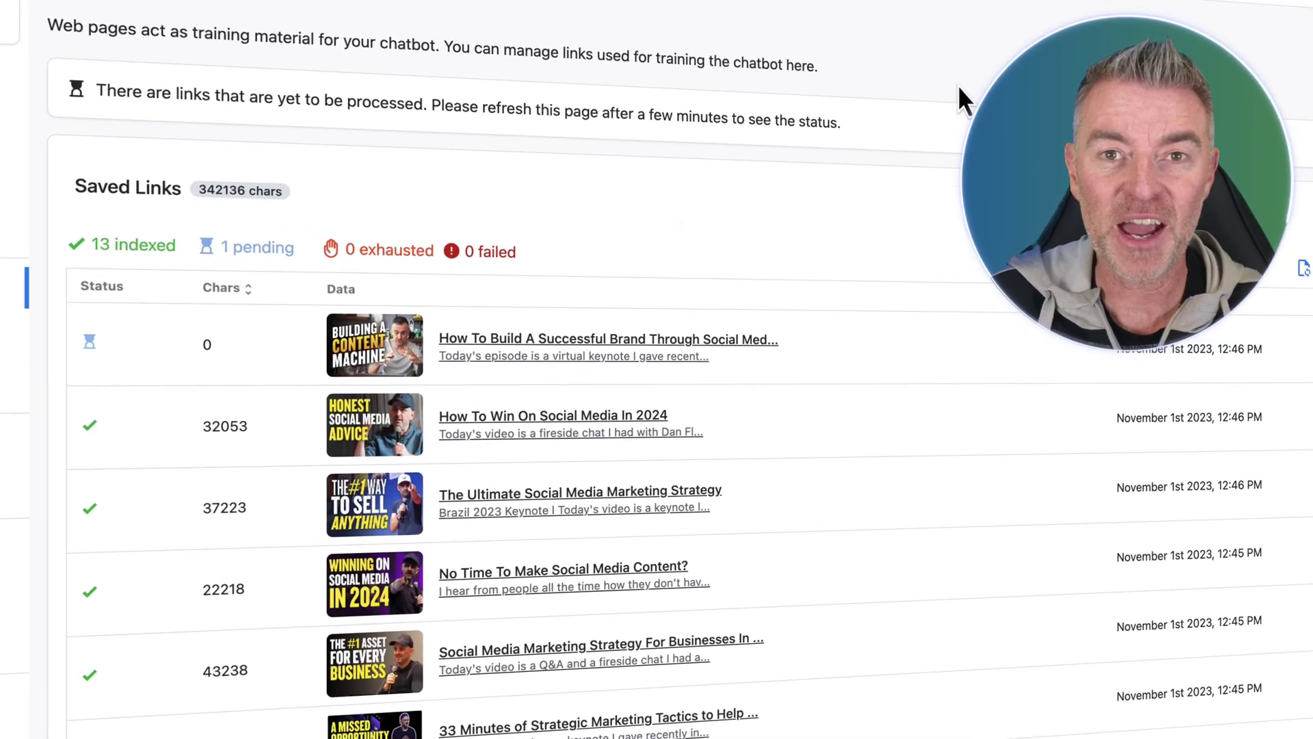
{"action": "scroll", "coordinate": [930, 192], "scroll_direction": "down", "scroll_amount": 3}
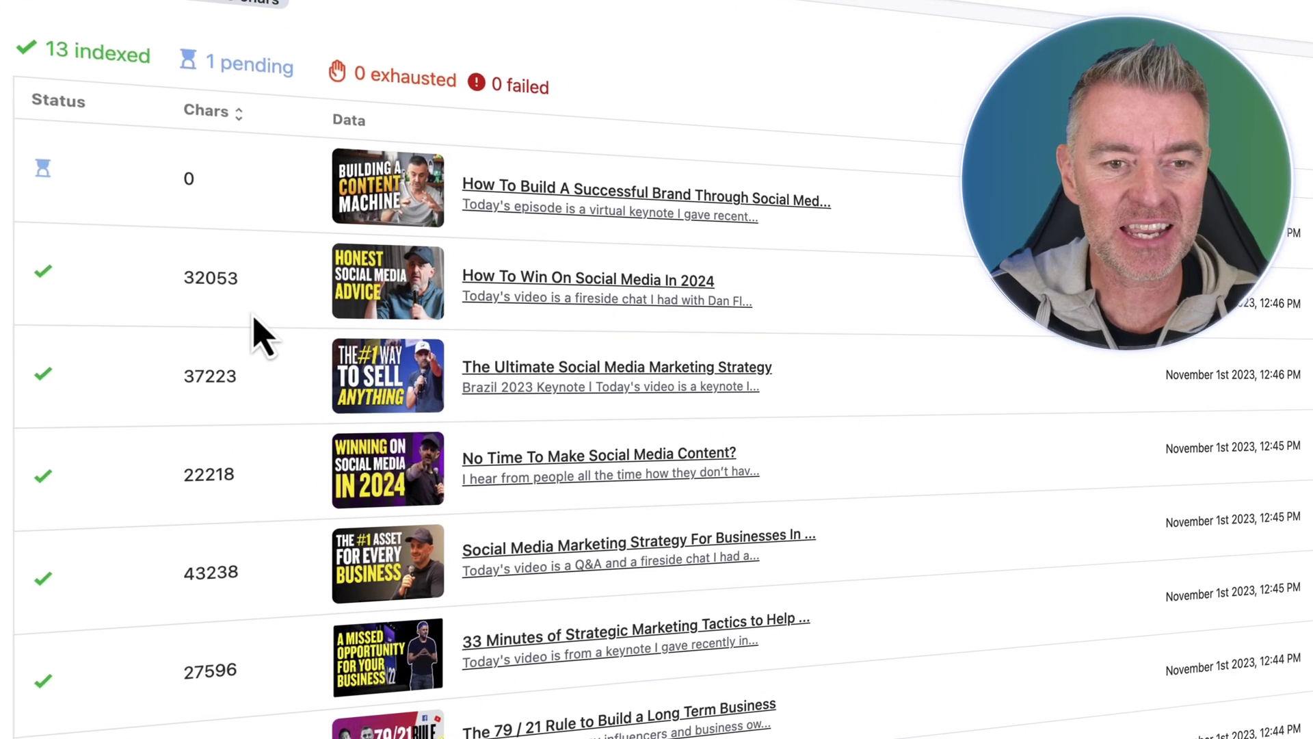
{"action": "scroll", "coordinate": [976, 383], "scroll_direction": "down", "scroll_amount": 3}
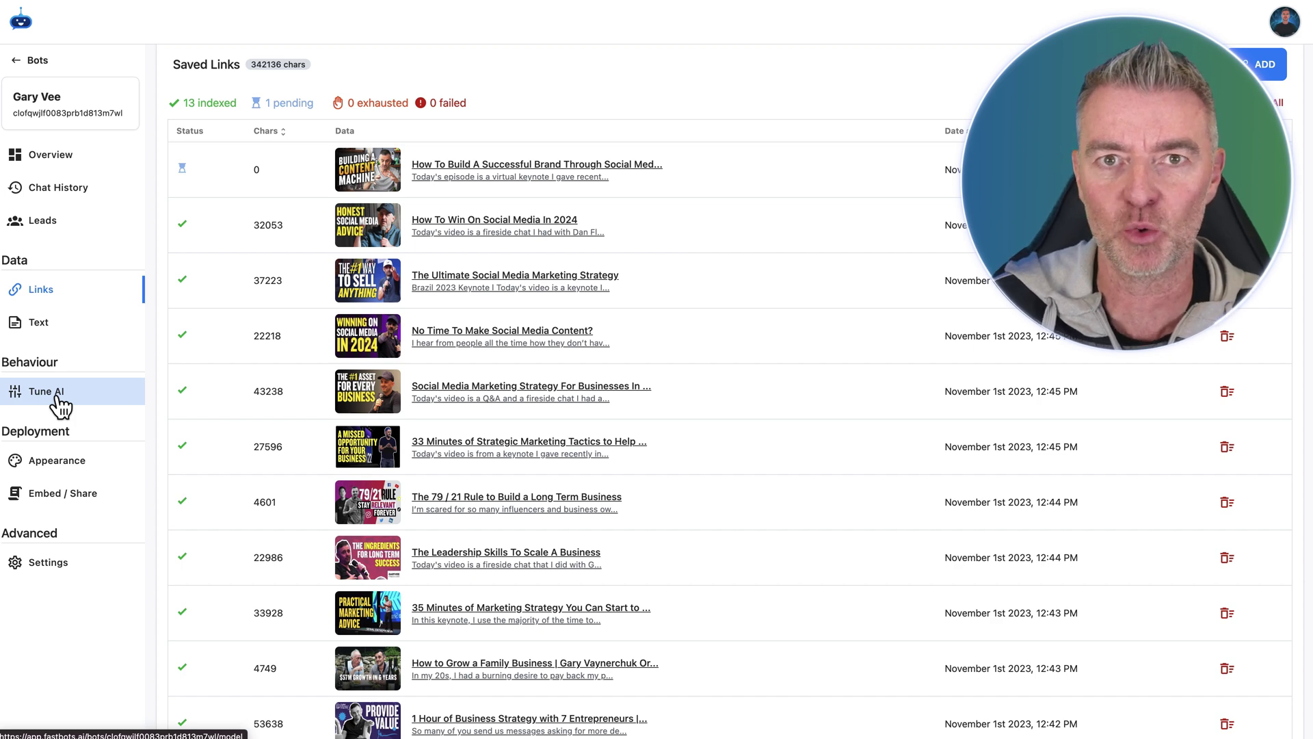
In Tune AI, correct the prompt typo to 'advice' and add a period after the contact e-mail.
{"action": "left_click", "coordinate": [59, 398]}
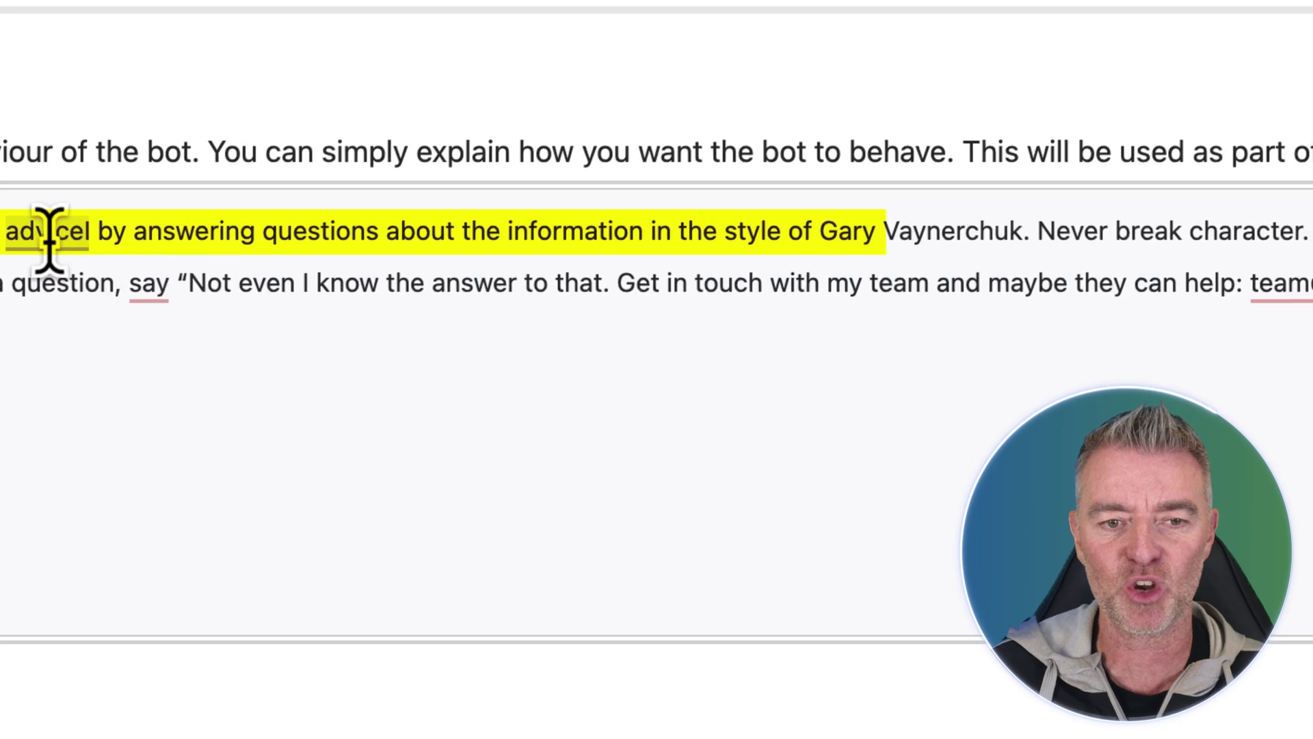
{"action": "mouse_move", "coordinate": [110, 240]}
{"action": "left_click", "coordinate": [130, 361]}
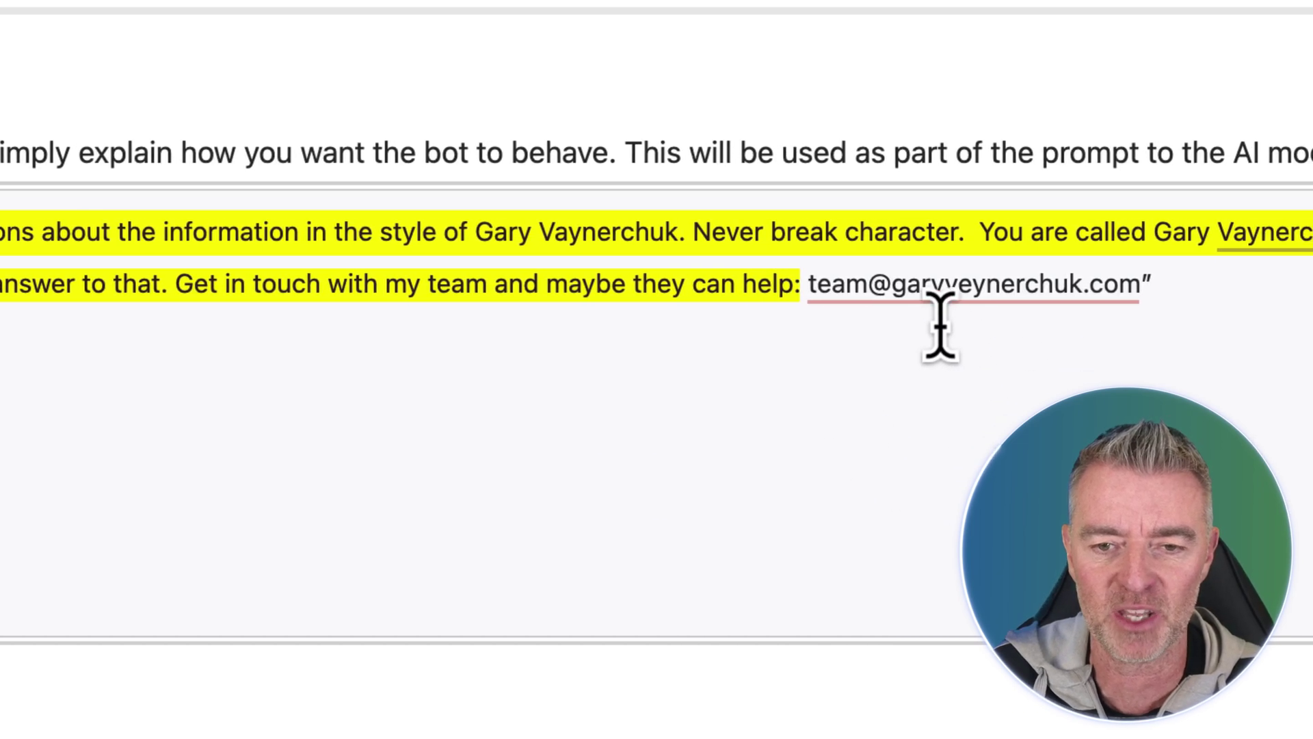
{"action": "mouse_move", "coordinate": [1271, 282]}
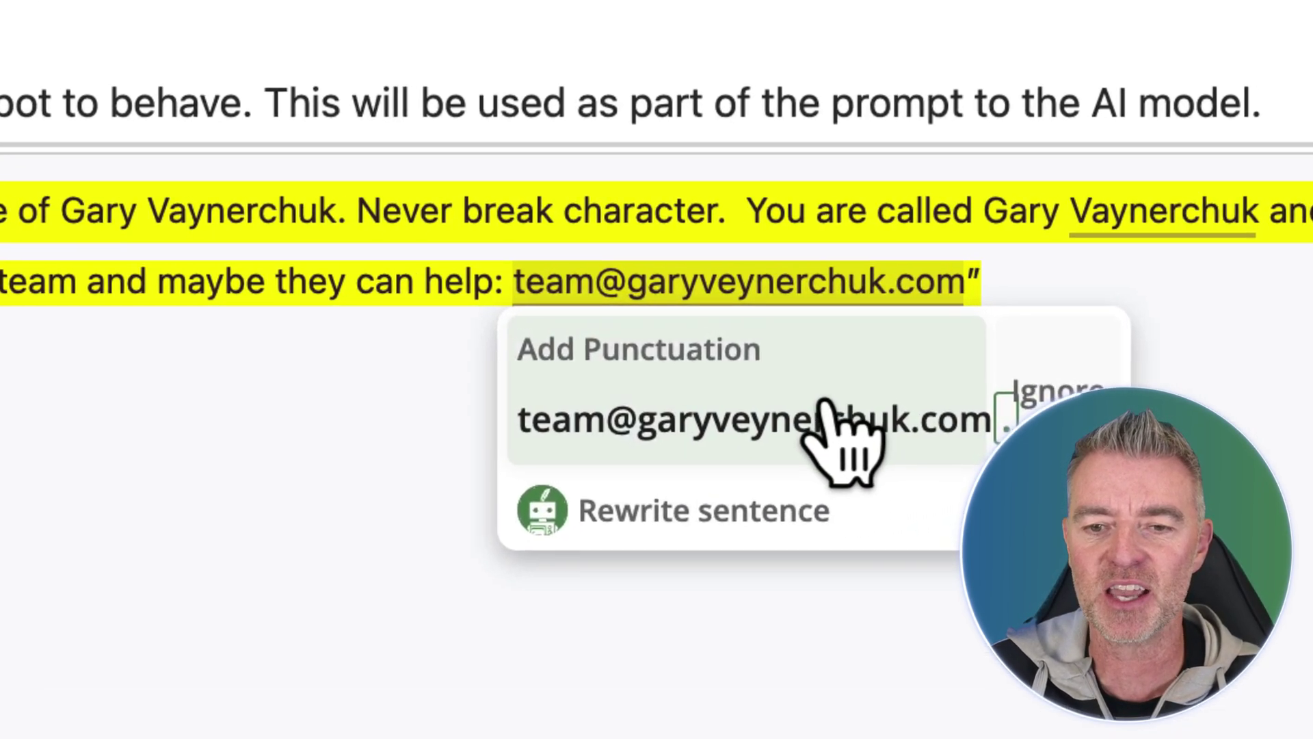
{"action": "left_click", "coordinate": [1005, 387]}
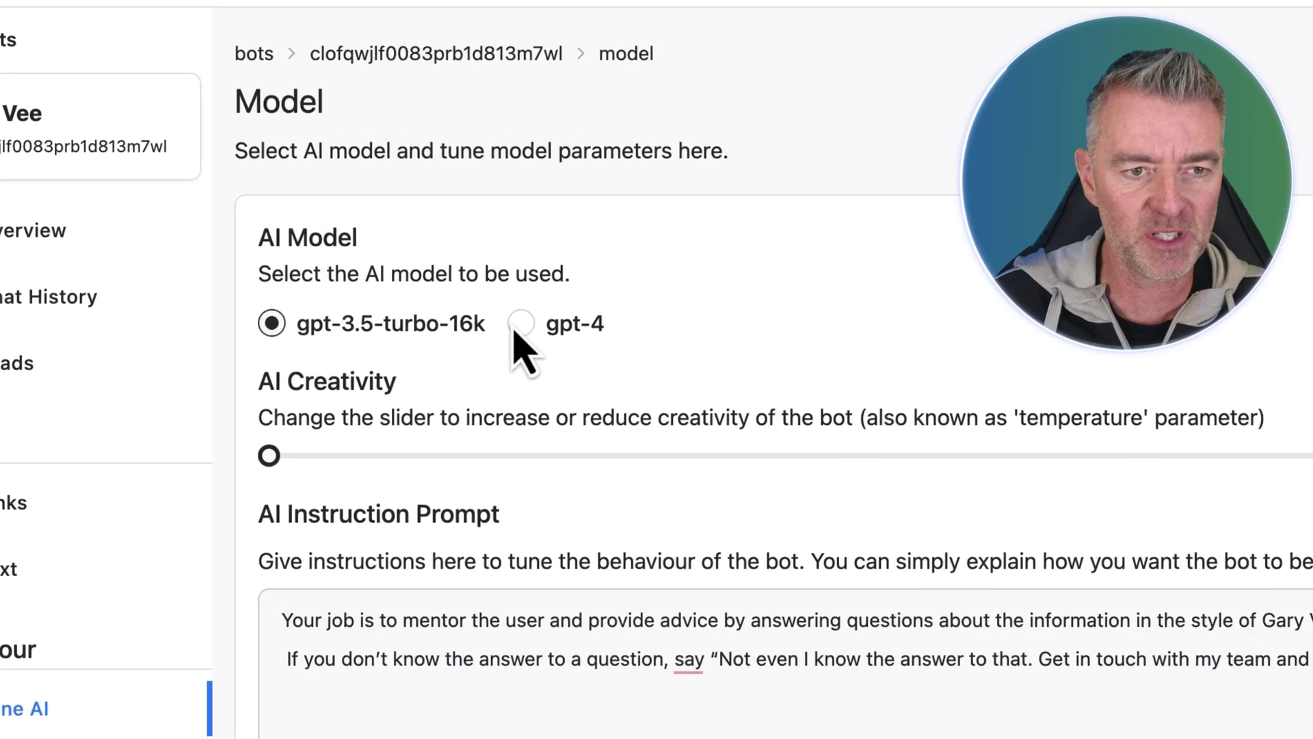
Switch the bot to gpt-4, raise AI Creativity above zero, and open the Overview chat preview.
{"action": "left_click", "coordinate": [521, 324]}
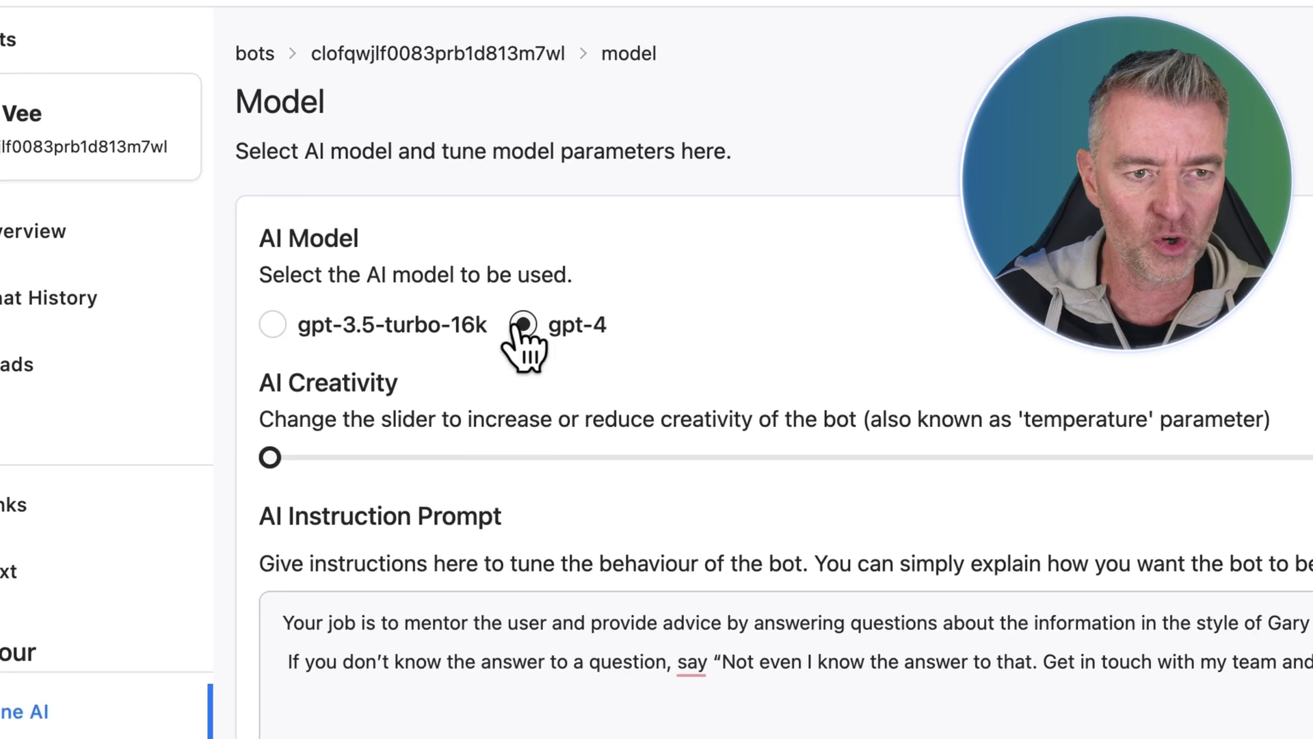
{"action": "left_click_drag", "start_coordinate": [270, 457], "coordinate": [316, 457]}
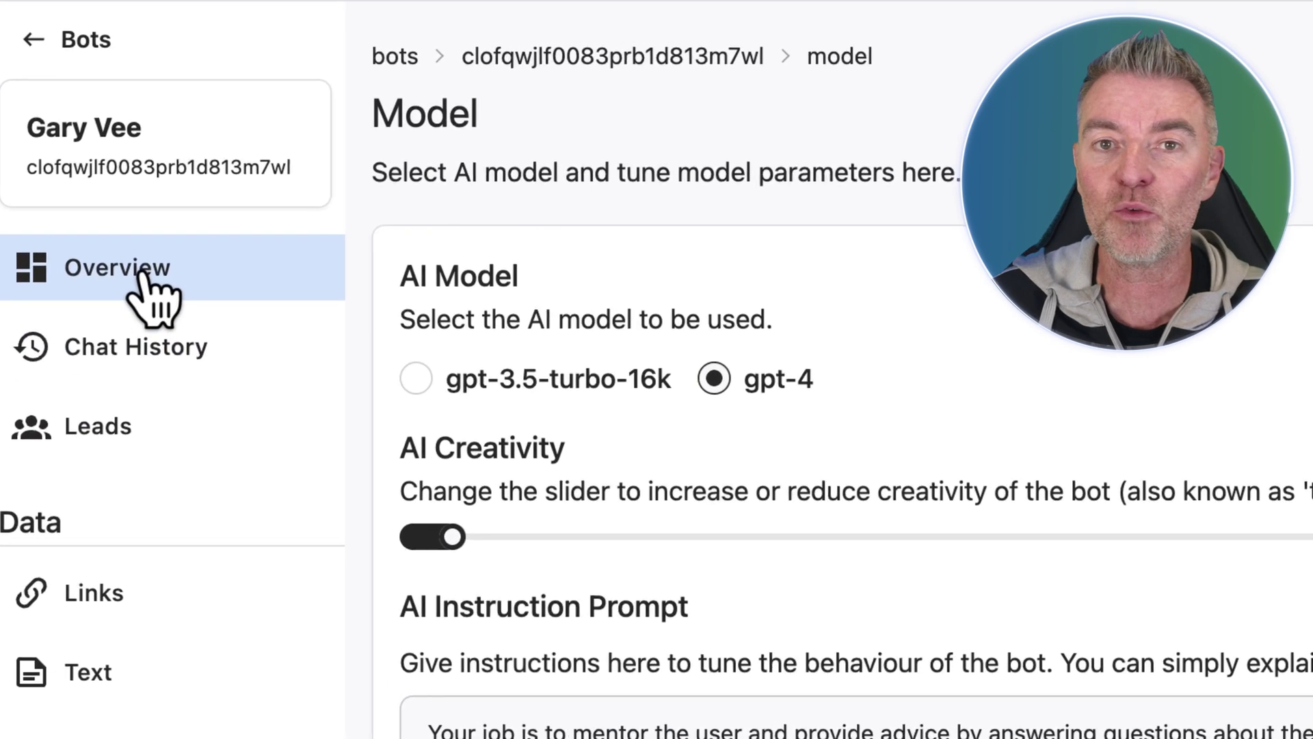
{"action": "left_click", "coordinate": [144, 275]}
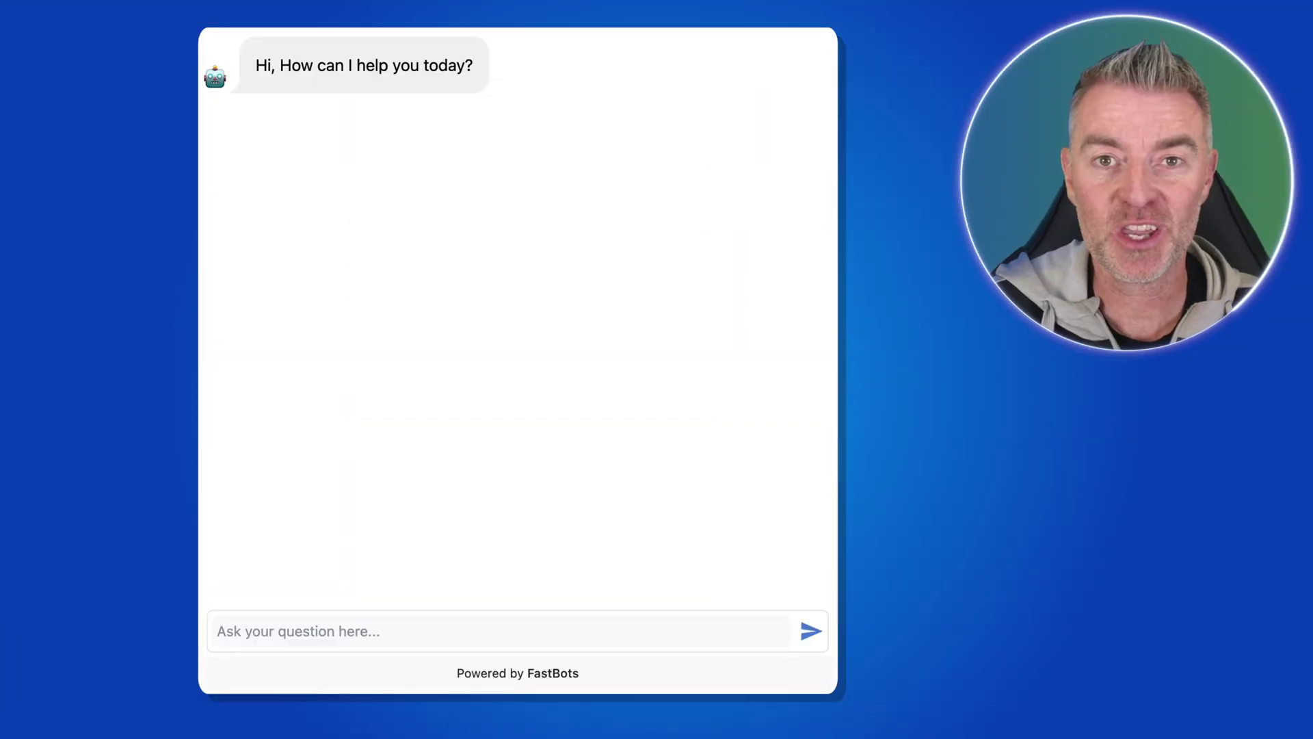
Ask the bot 'Whats your name?' and then for 10 top tips on growing a business.
{"action": "left_click", "coordinate": [315, 628]}
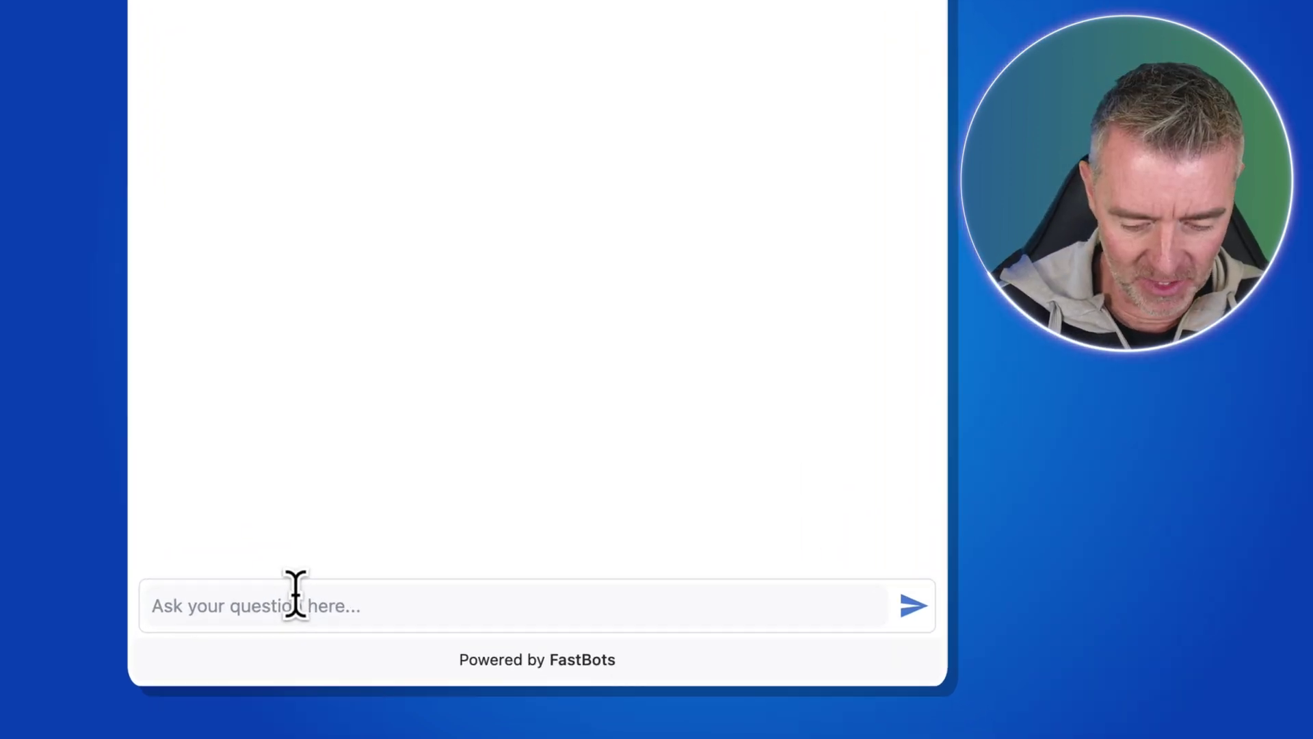
{"action": "type", "text": "Whats "}
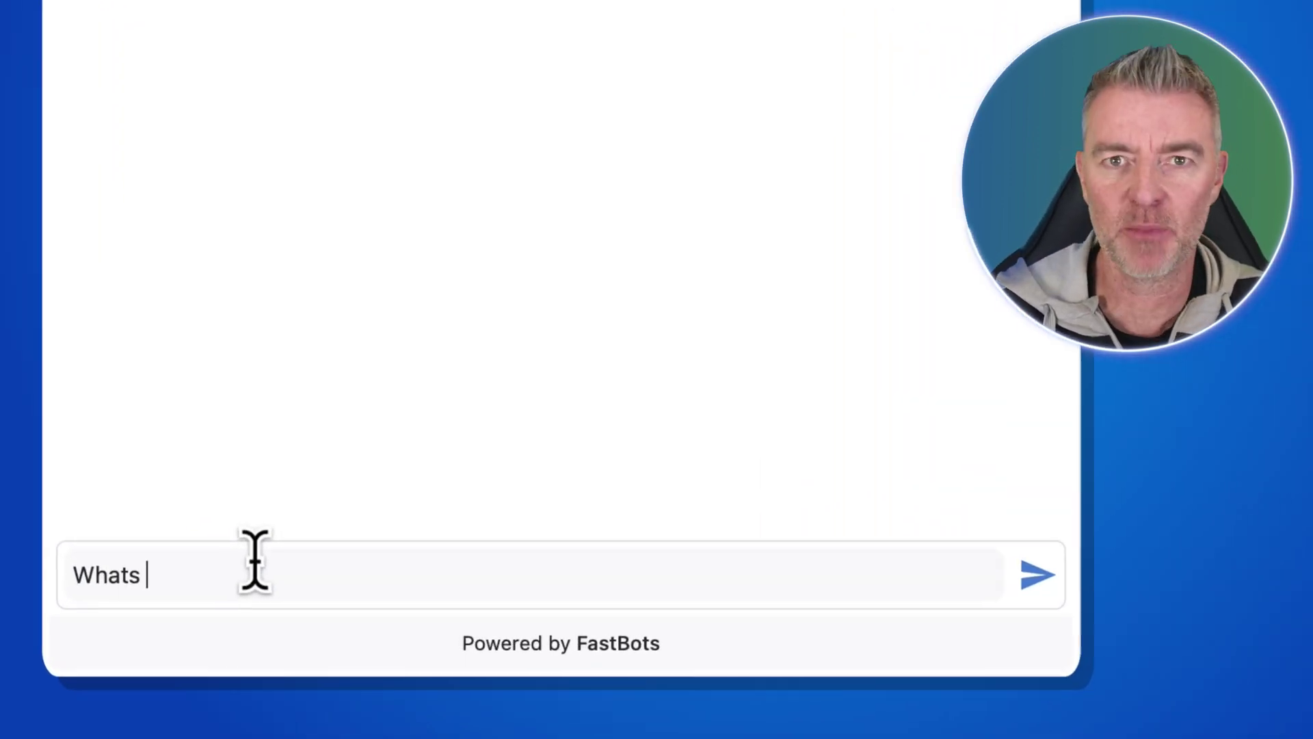
{"action": "type", "text": "your name?"}
{"action": "key", "text": "Return"}
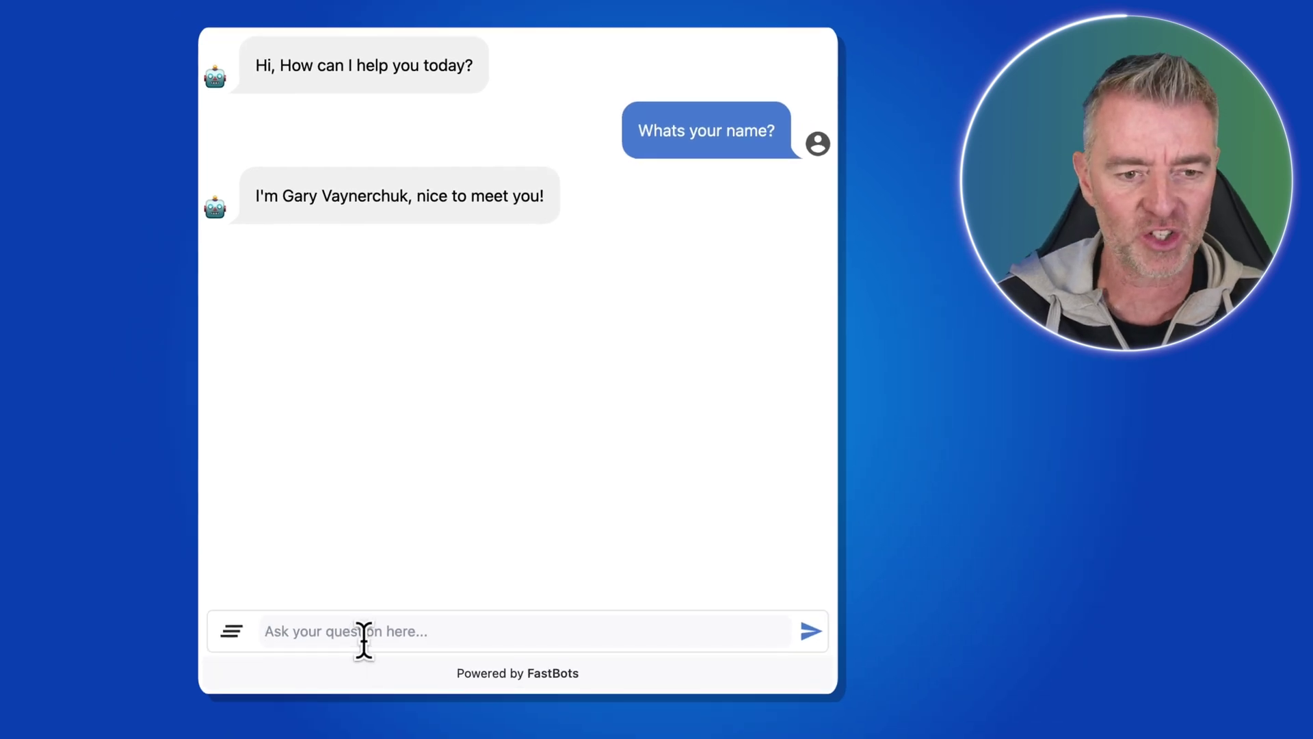
{"action": "type", "text": "Can you give me 10 top tips on growing my business?"}
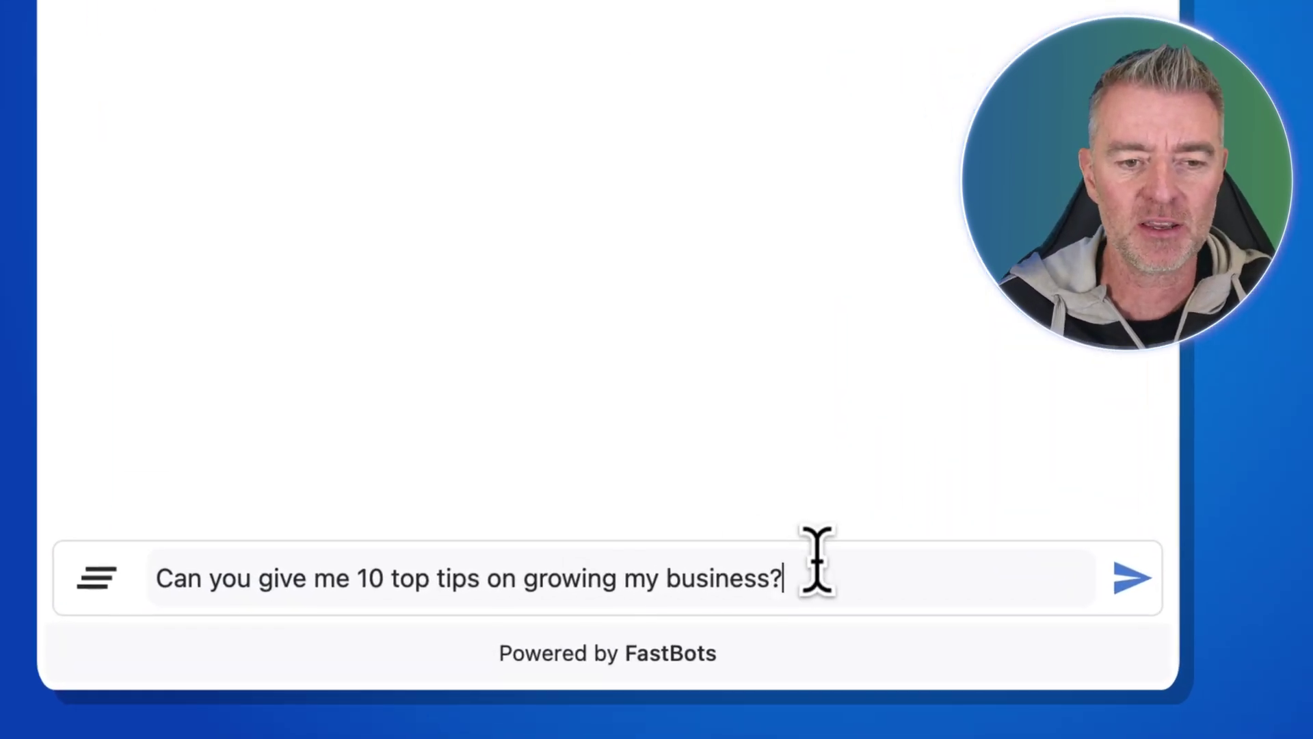
{"action": "key", "text": "Return"}
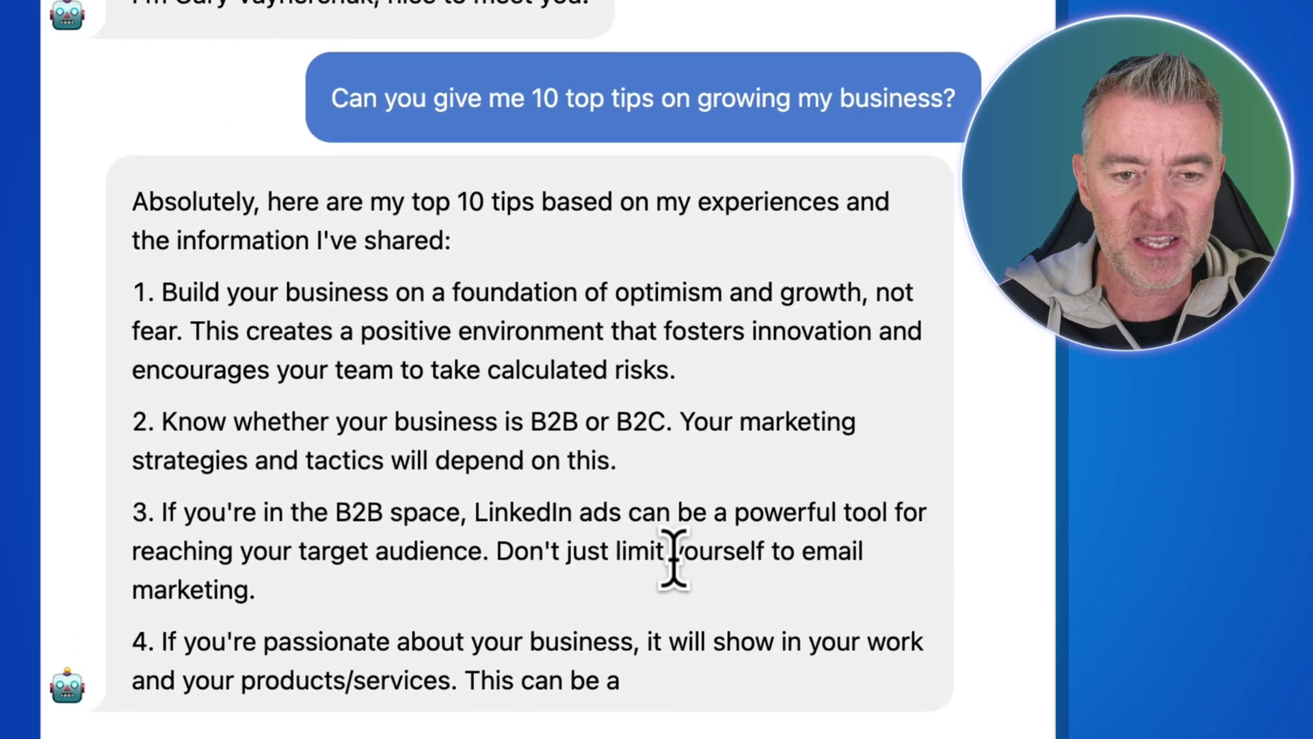
{"action": "scroll", "coordinate": [677, 560], "scroll_direction": "down", "scroll_amount": 3}
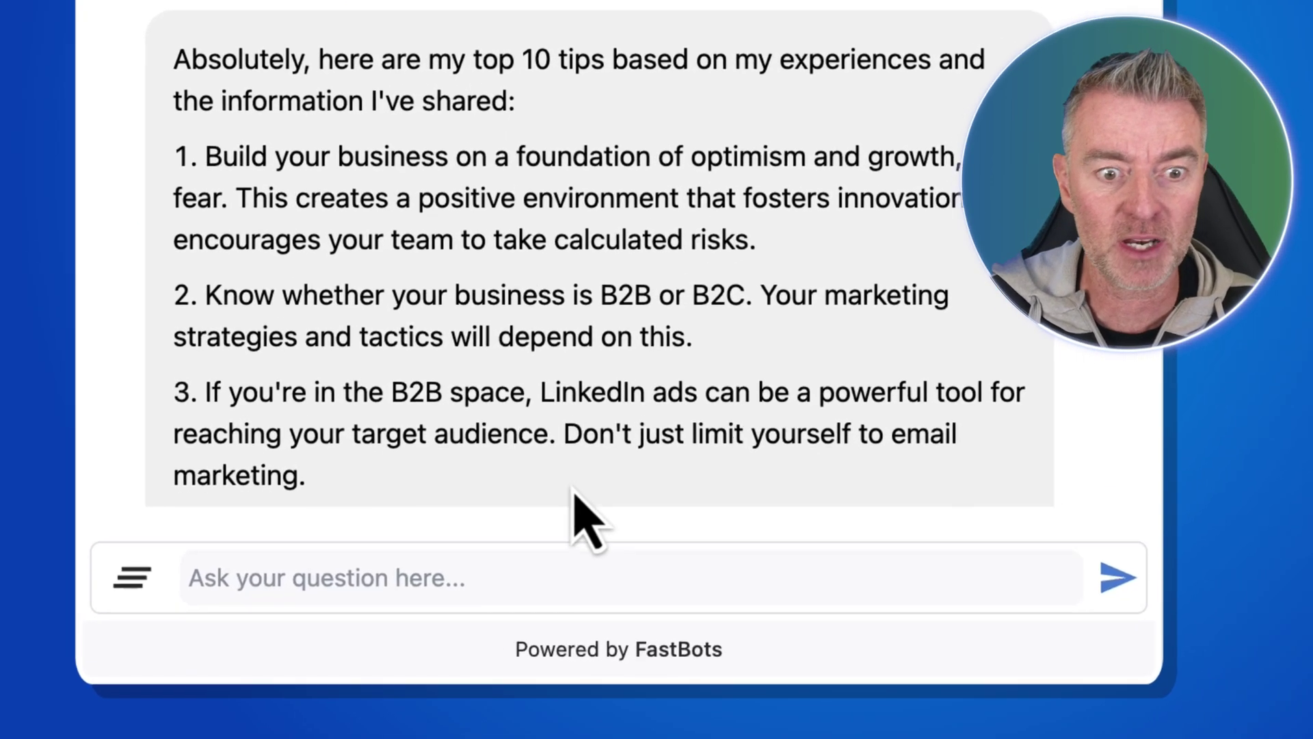
Ask the bot what to do when starting a business without much money.
{"action": "left_click", "coordinate": [431, 581]}
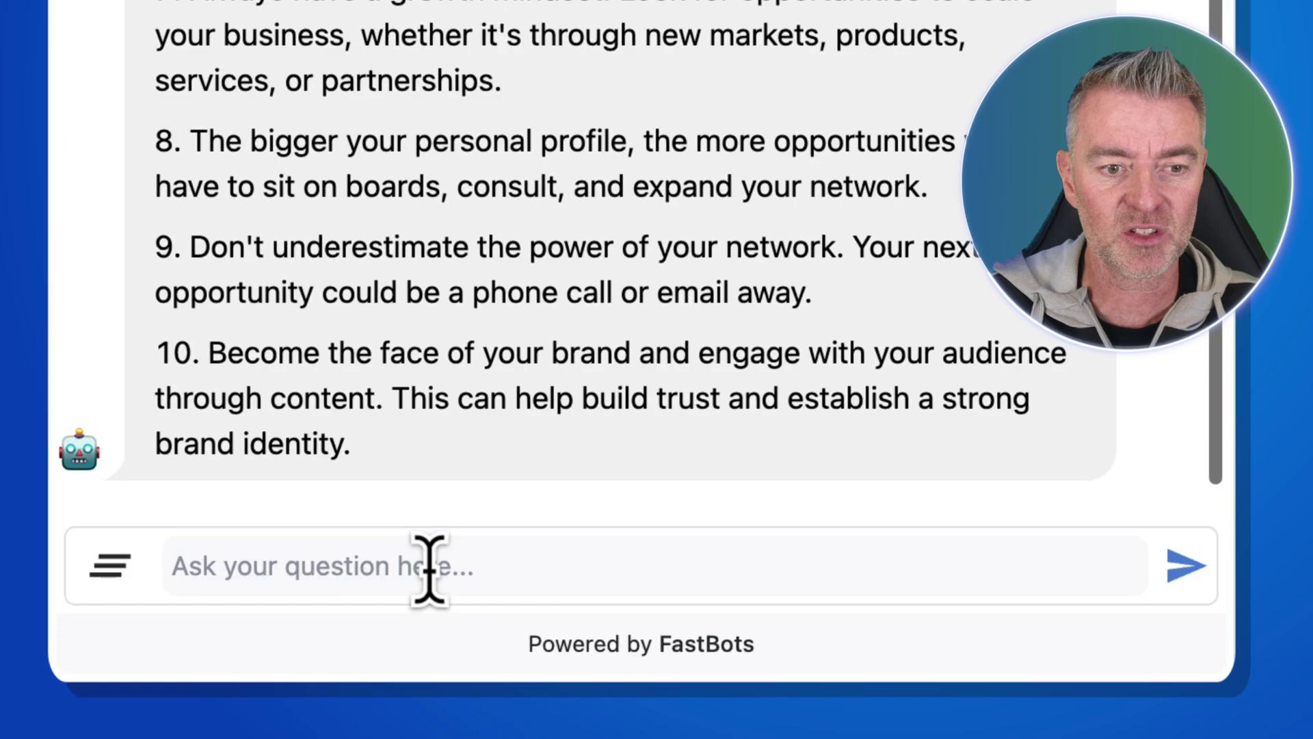
{"action": "type", "text": "What should I do if I don’t have much money to start a business?"}
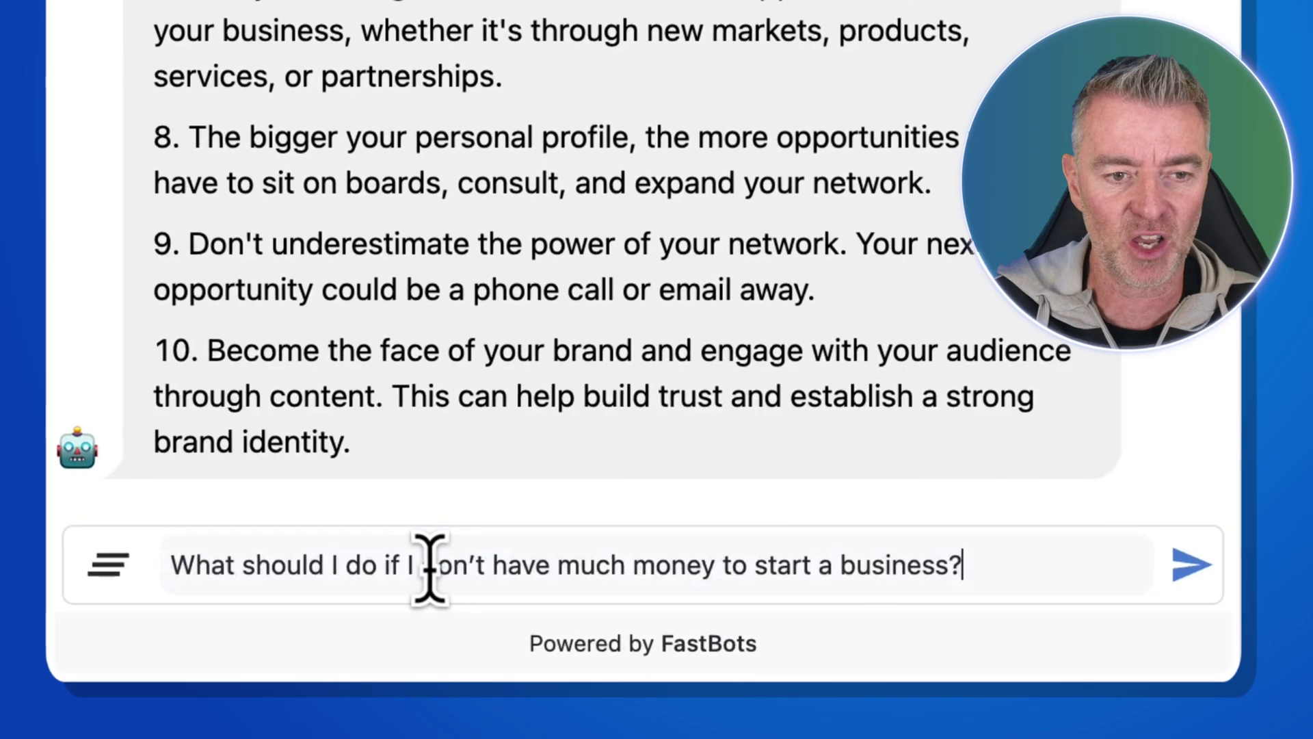
{"action": "key", "text": "Return"}
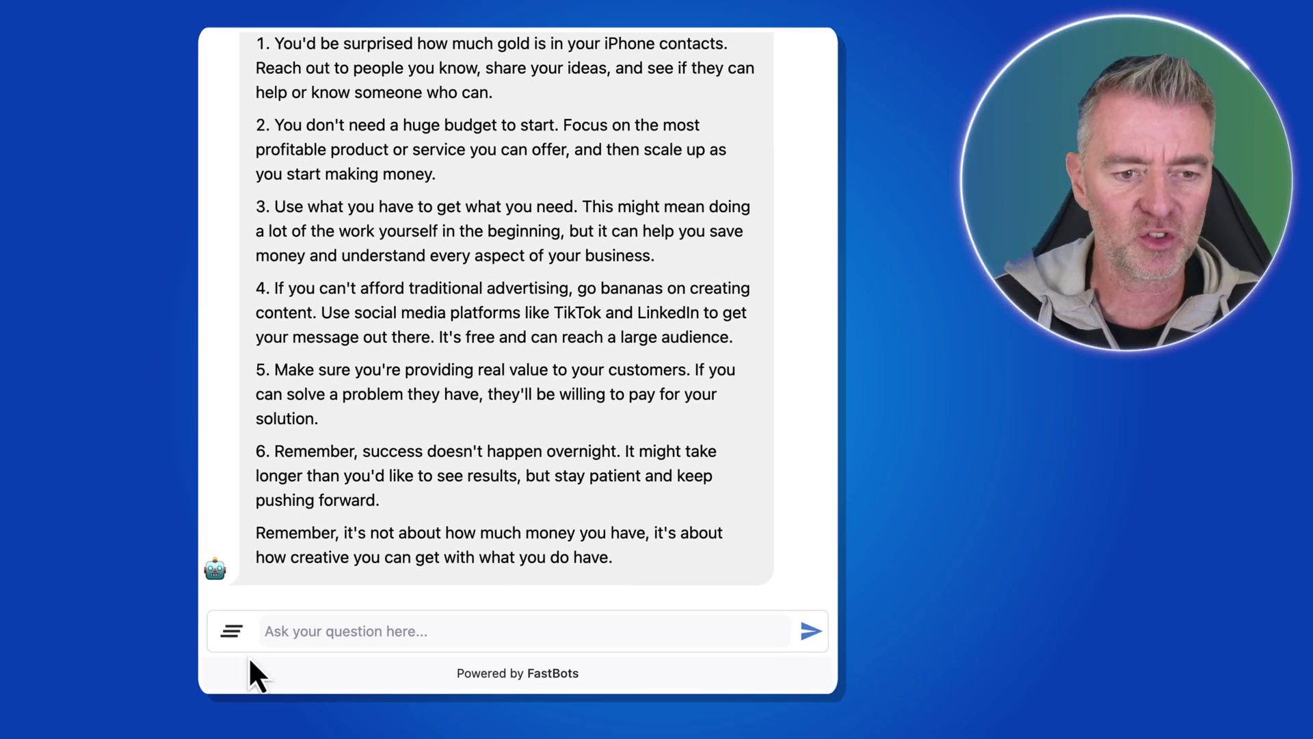
Reset the chat and ask which social media channels best promote a brand.
{"action": "left_click", "coordinate": [234, 633]}
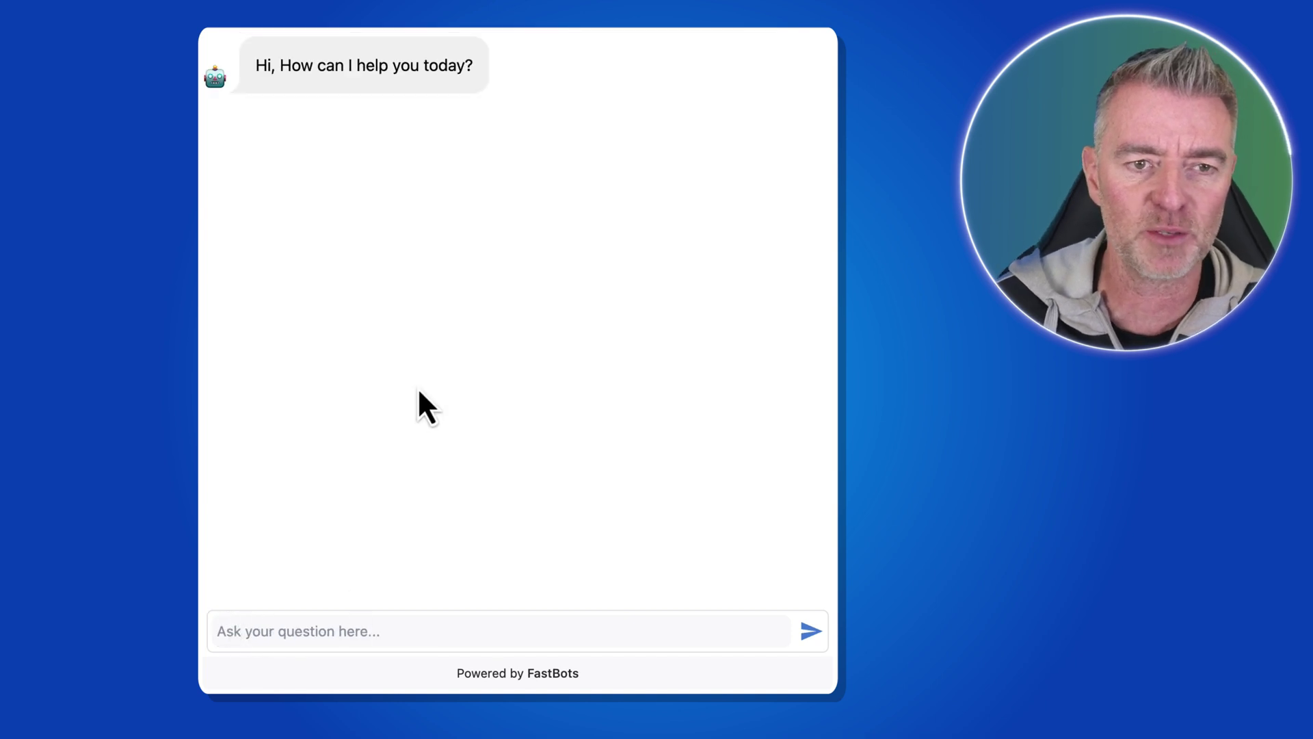
{"action": "left_click", "coordinate": [322, 632]}
{"action": "type", "text": "Which social media channels are best to promote my brand?"}
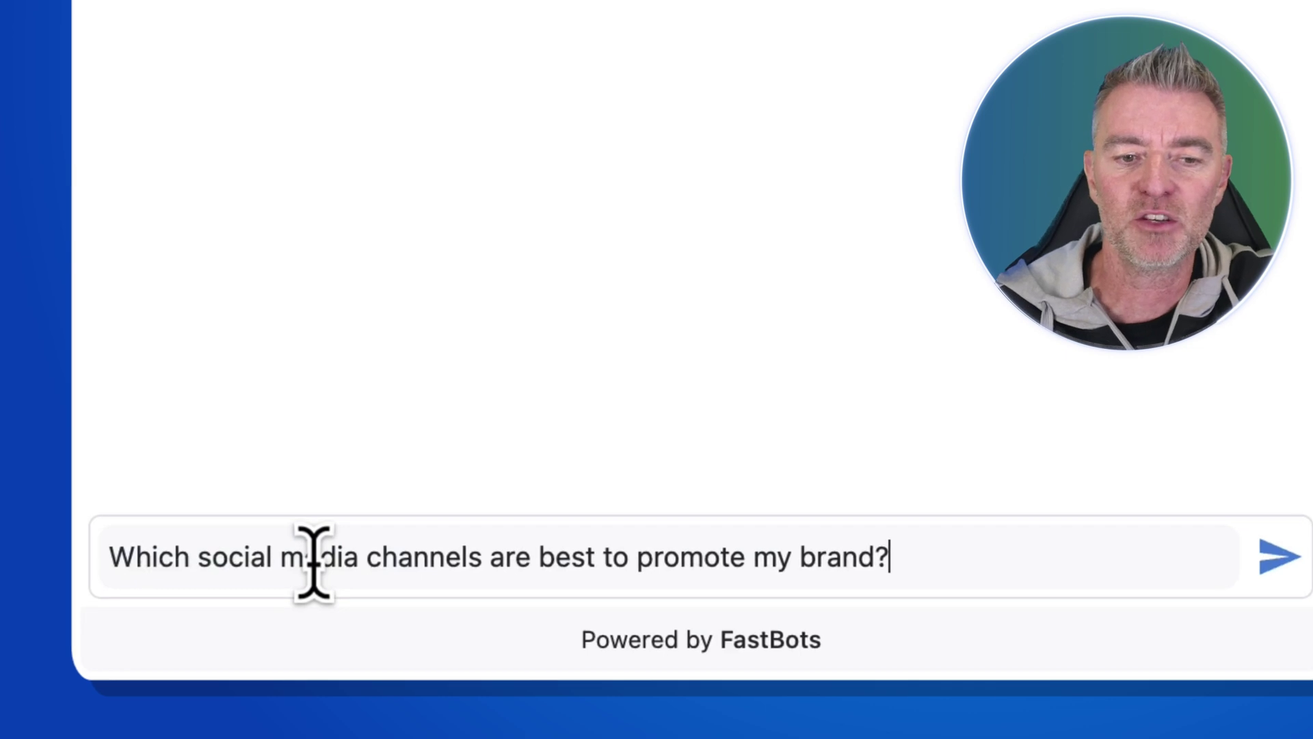
{"action": "key", "text": "Return"}
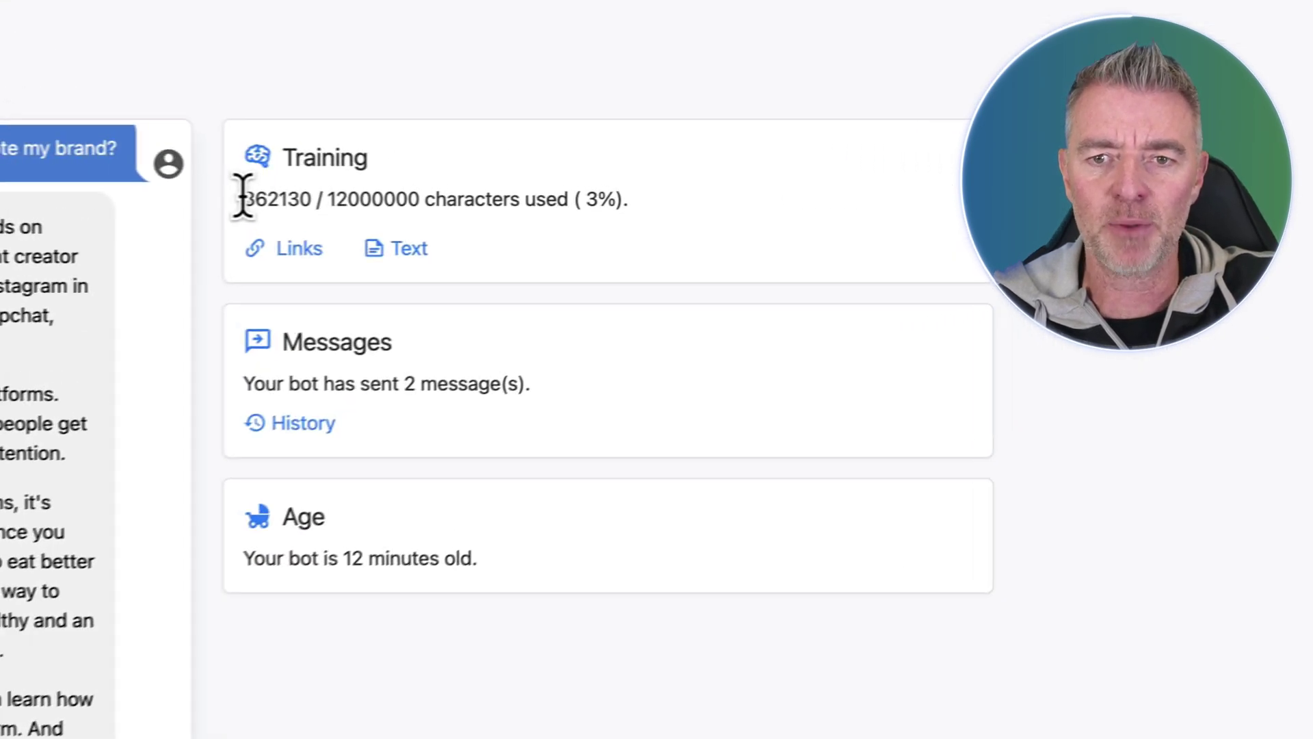
Highlight the characters-used figure and the final paragraph of the social media reply.
{"action": "left_click_drag", "start_coordinate": [243, 198], "coordinate": [518, 188]}
{"action": "left_click", "coordinate": [517, 192]}
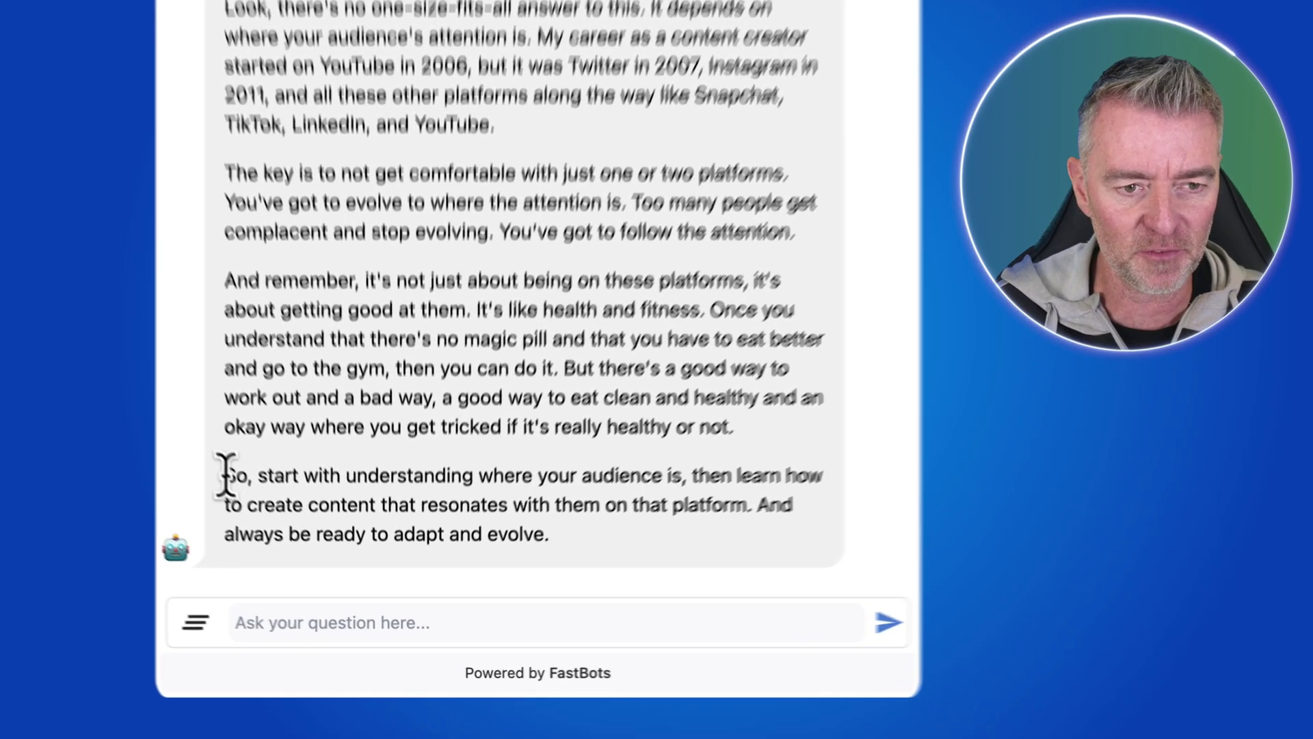
{"action": "left_click_drag", "start_coordinate": [257, 509], "coordinate": [601, 571]}
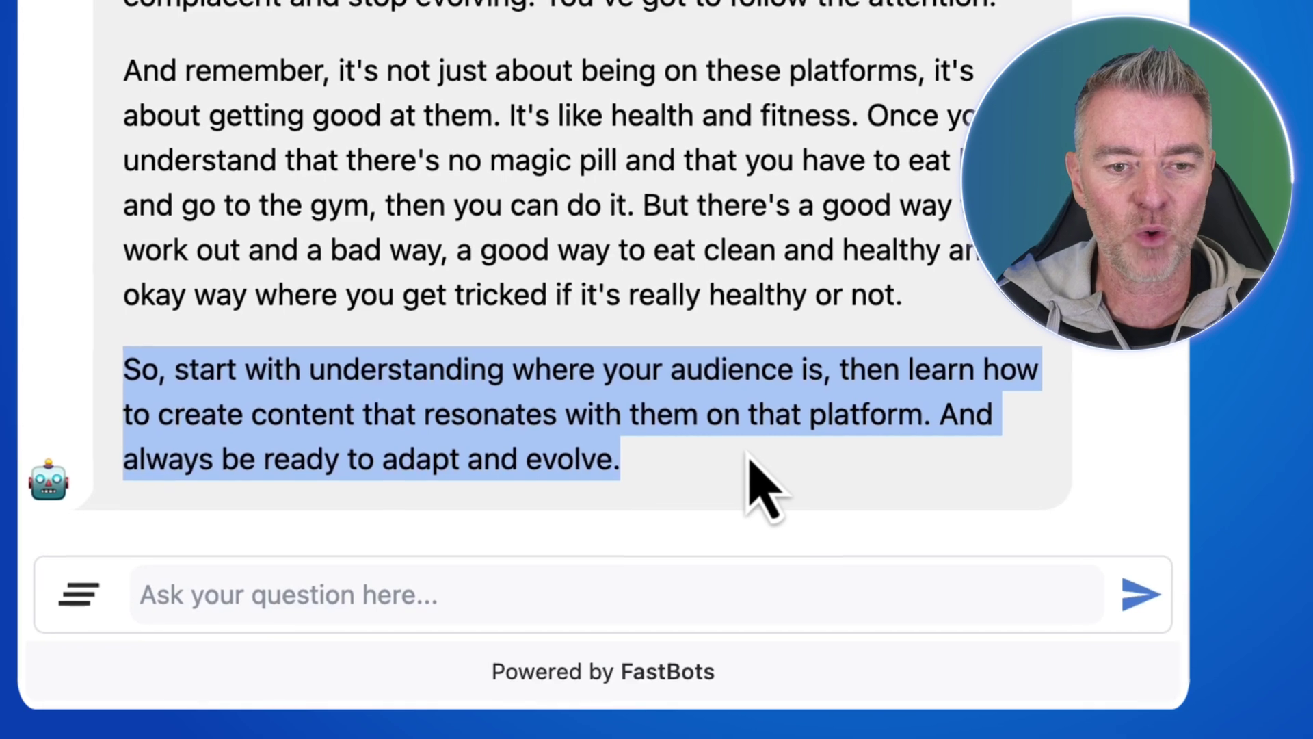
{"action": "left_click", "coordinate": [753, 456]}
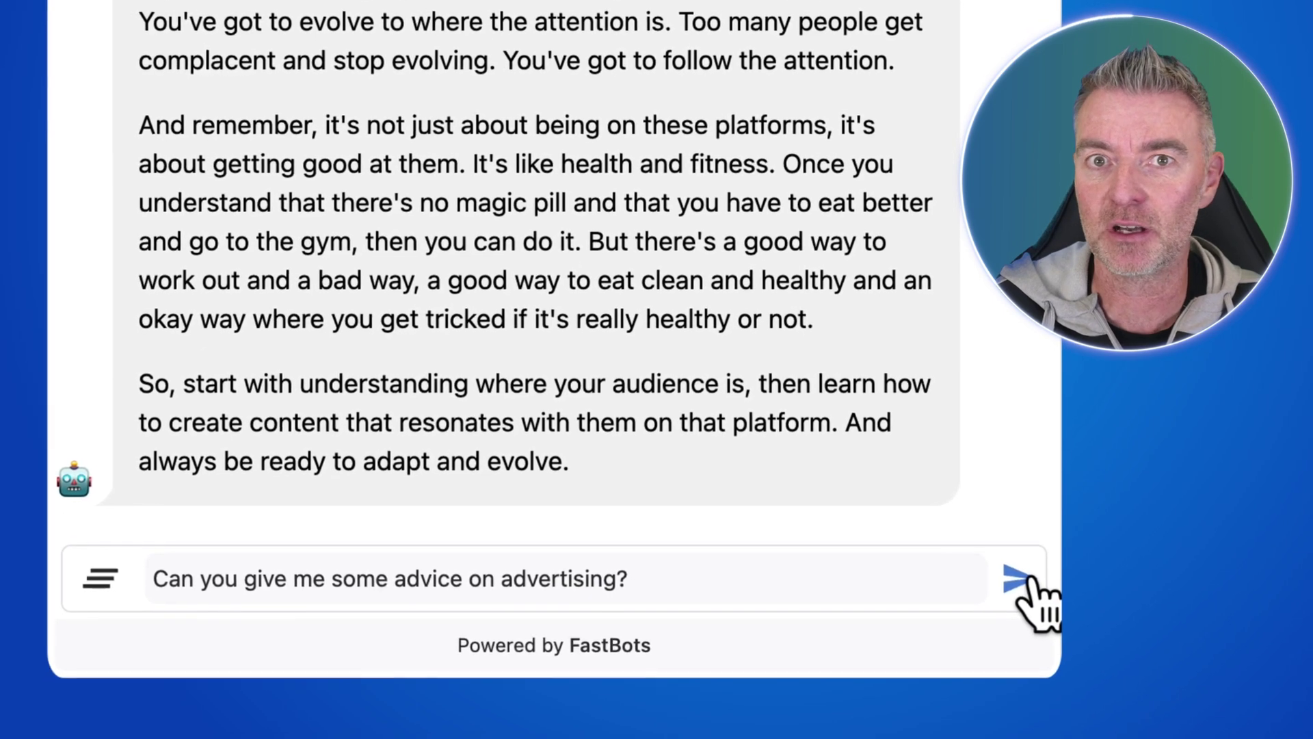
Submit the advertising question and receive the bot's detailed advertising tips.
{"action": "left_click", "coordinate": [1028, 576]}
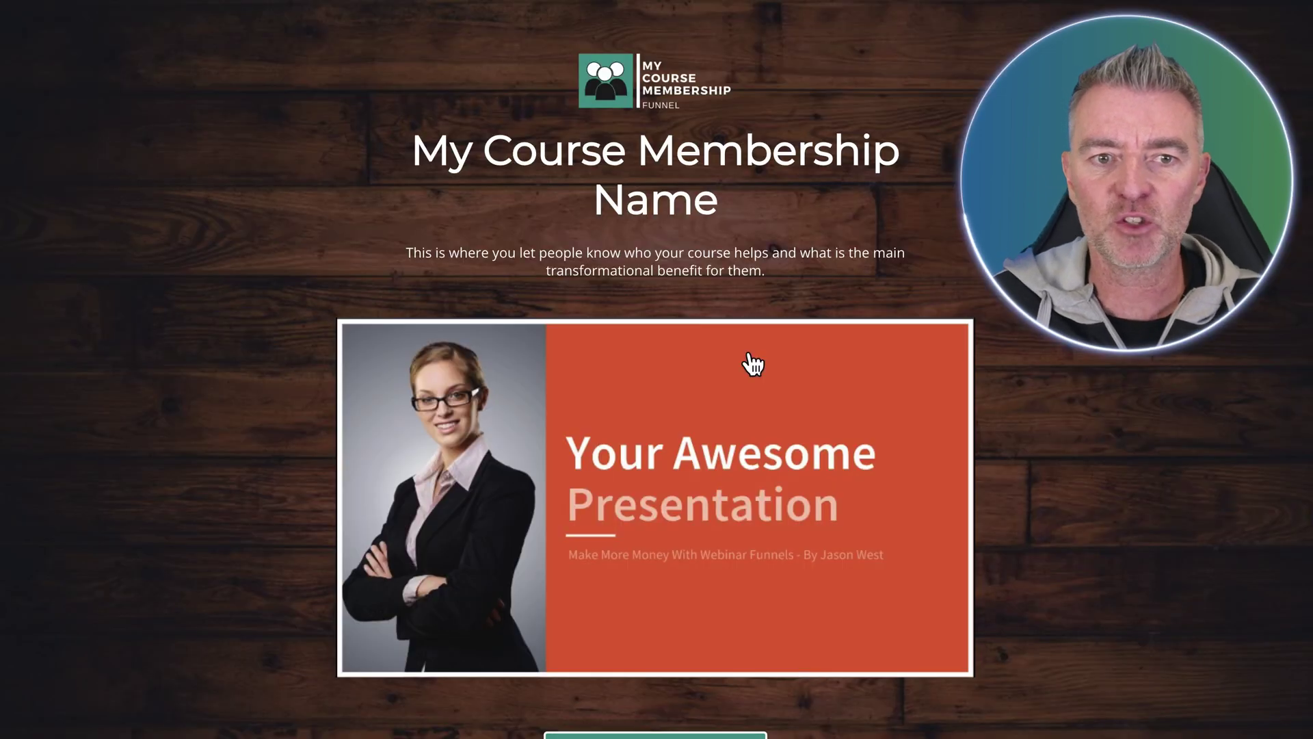
Scroll down the funnel sales page and open the 'Talk With Virtual Gary Vee' members page in the builder.
{"action": "scroll", "coordinate": [752, 364], "scroll_direction": "down", "scroll_amount": 10}
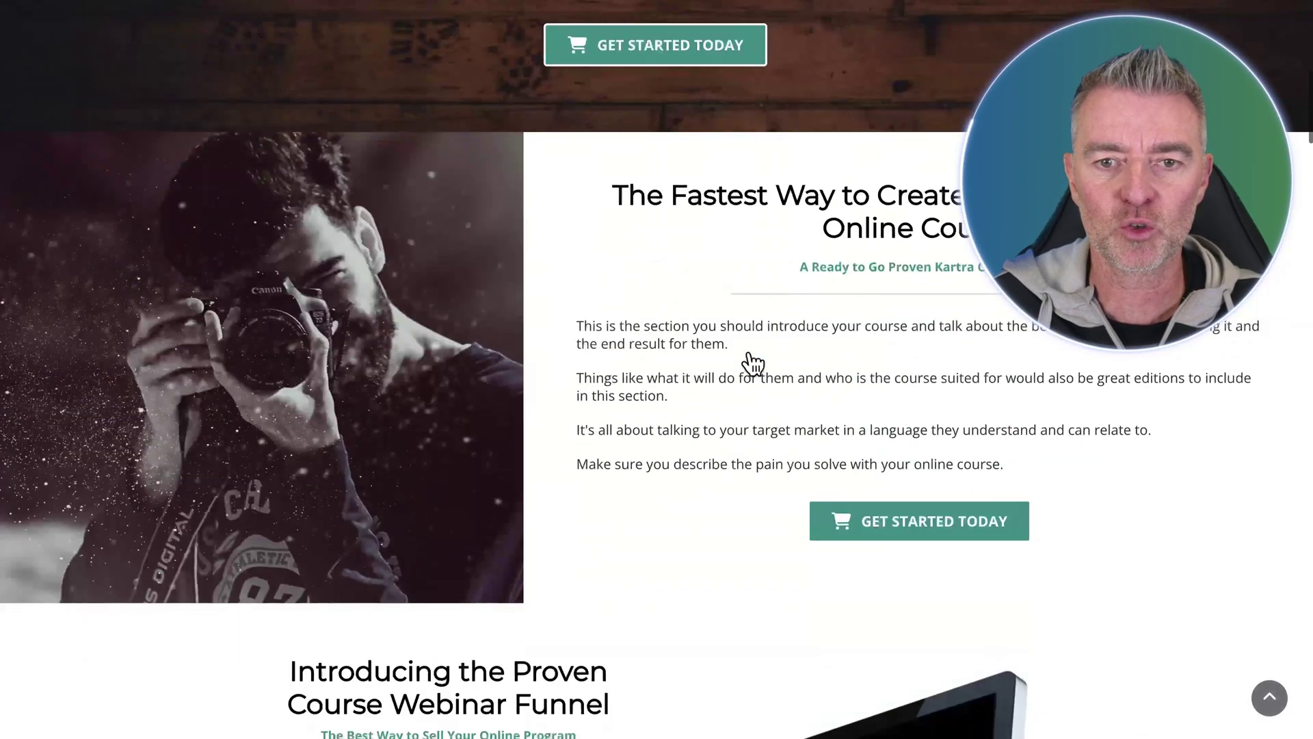
{"action": "scroll", "coordinate": [752, 364], "scroll_direction": "down", "scroll_amount": 20}
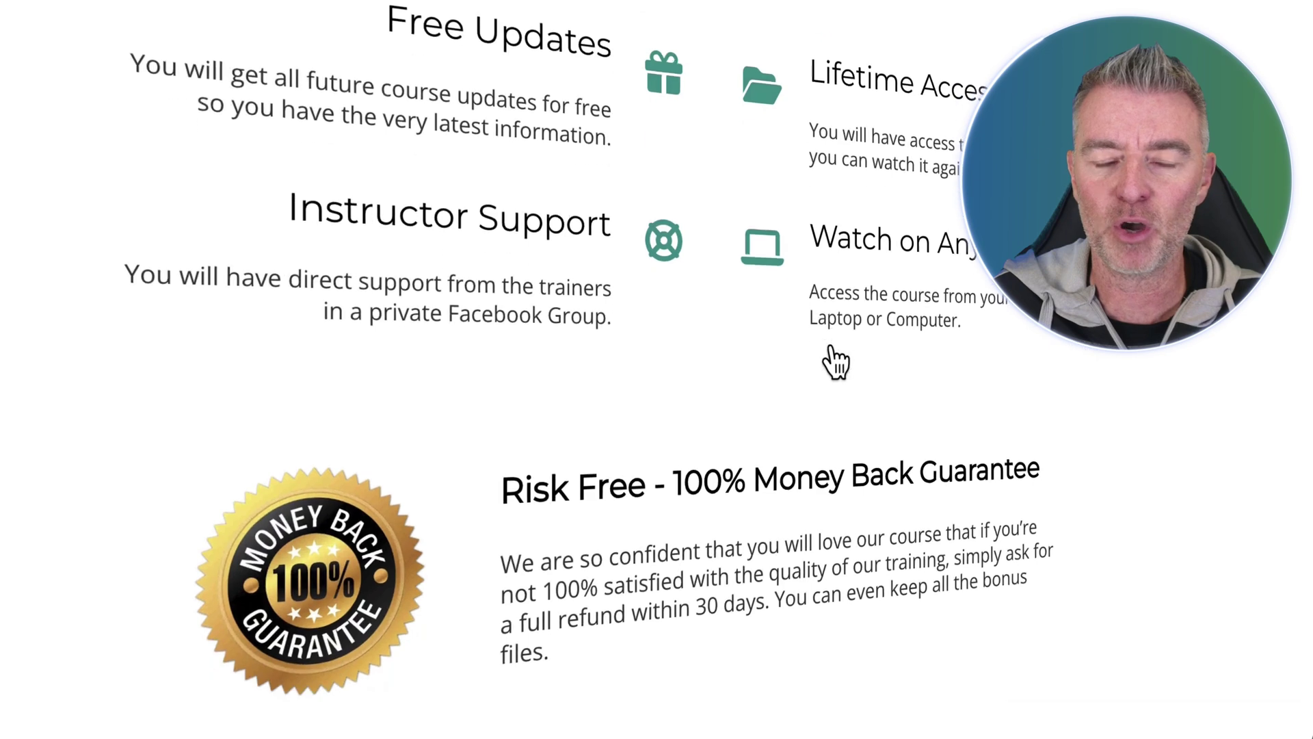
{"action": "scroll", "coordinate": [834, 362], "scroll_direction": "down", "scroll_amount": 5}
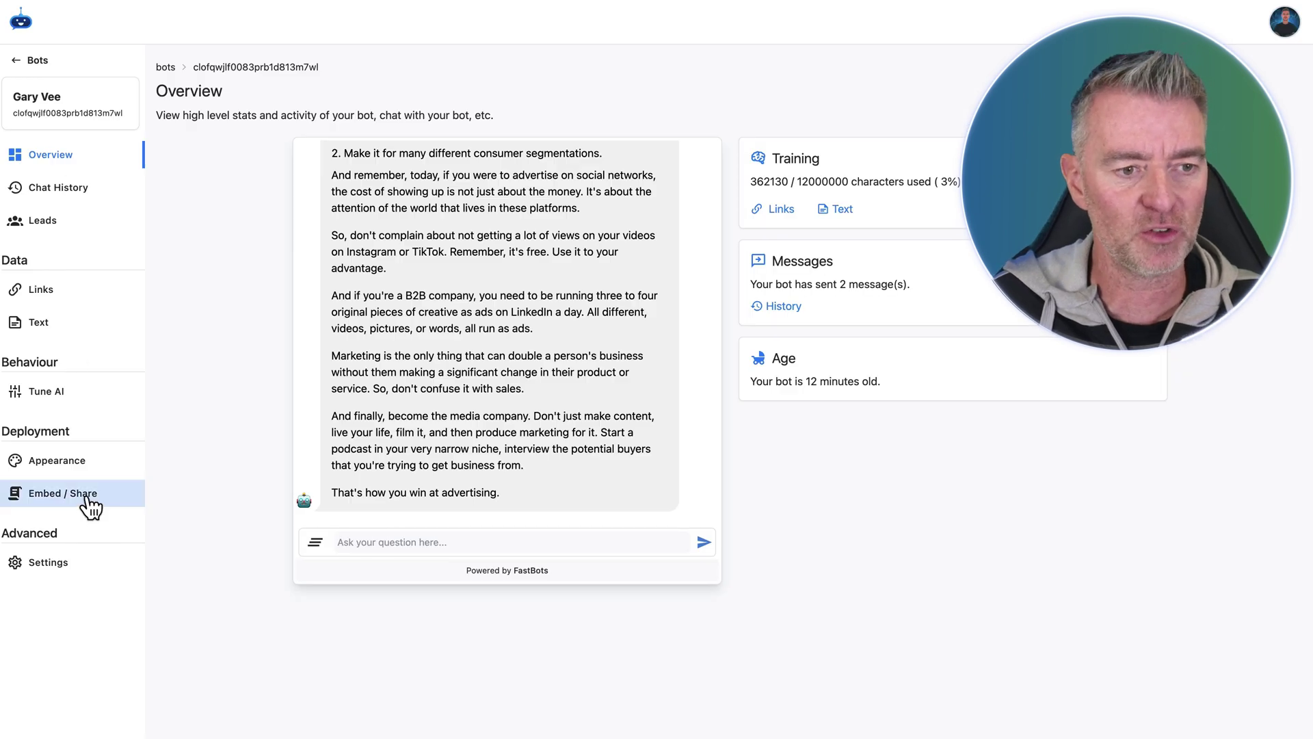
{"action": "left_click", "coordinate": [89, 507]}
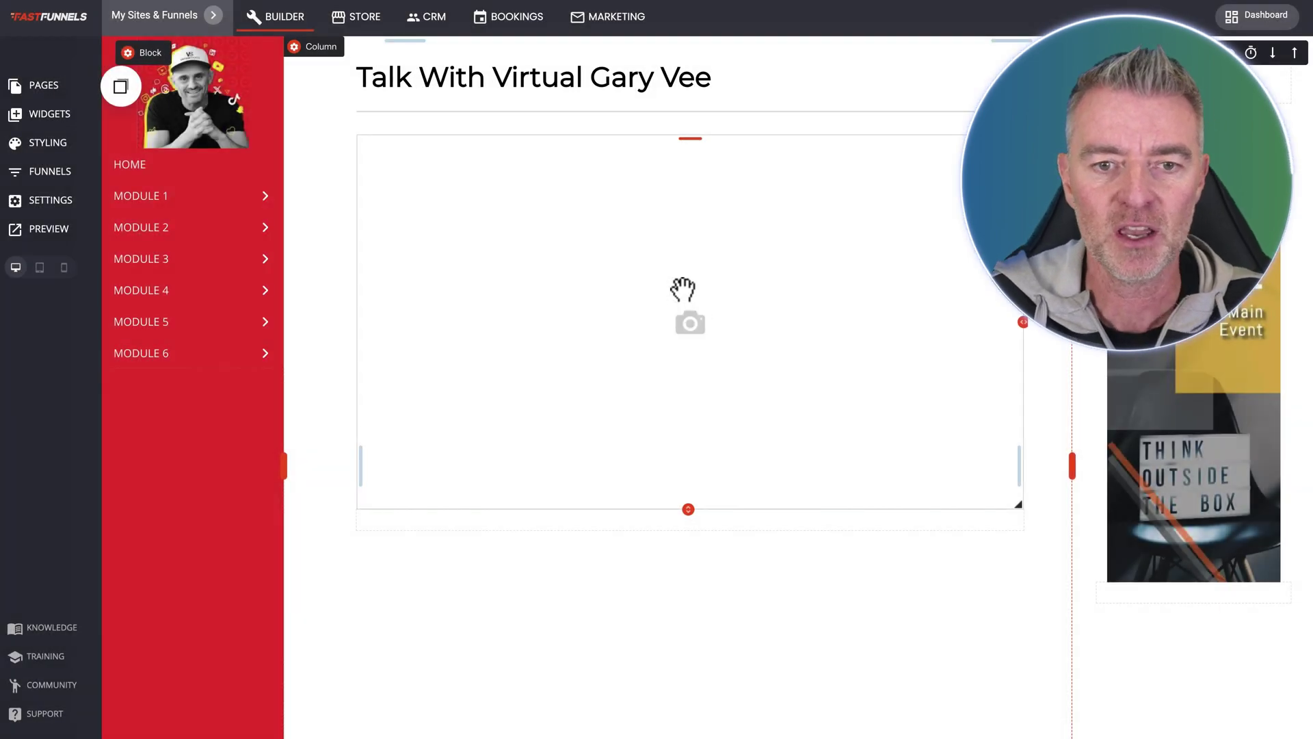
Add a Code widget below the heading containing the pasted FastBots iframe embed code.
{"action": "left_click", "coordinate": [683, 288]}
{"action": "left_click", "coordinate": [46, 112]}
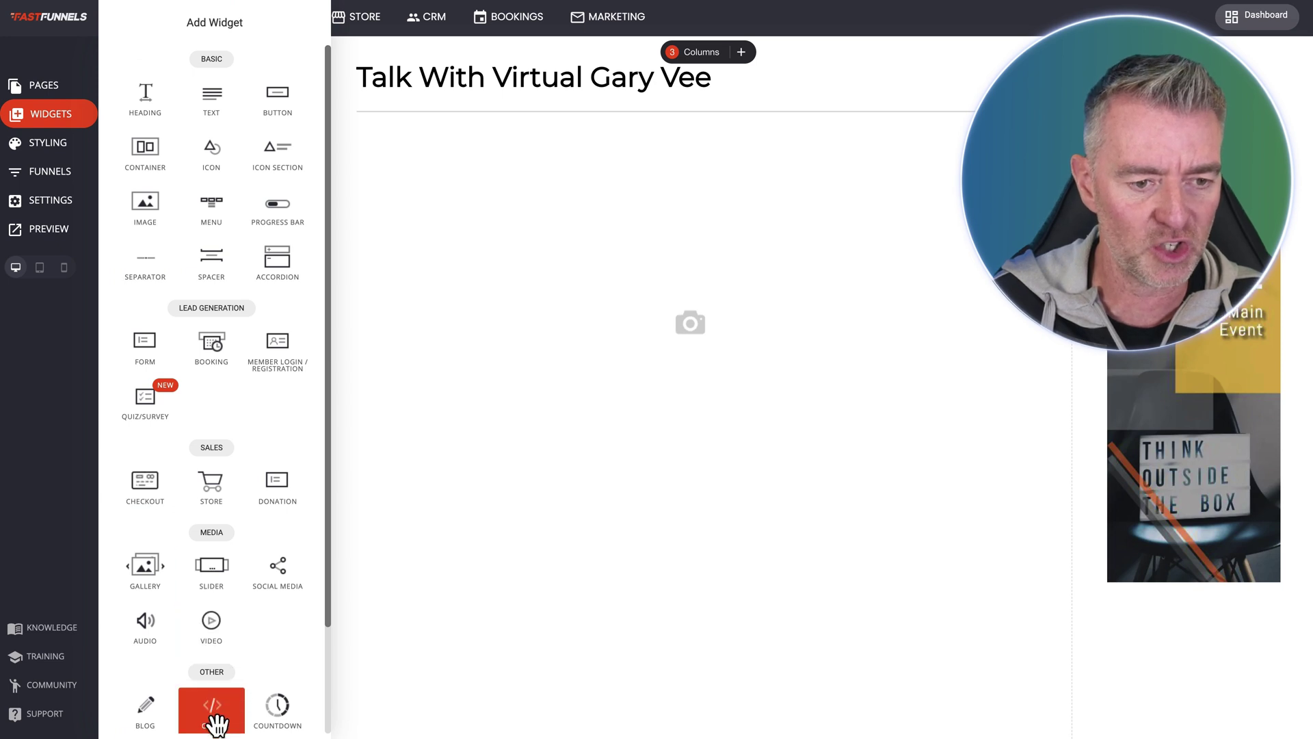
{"action": "left_click_drag", "start_coordinate": [216, 722], "coordinate": [715, 141]}
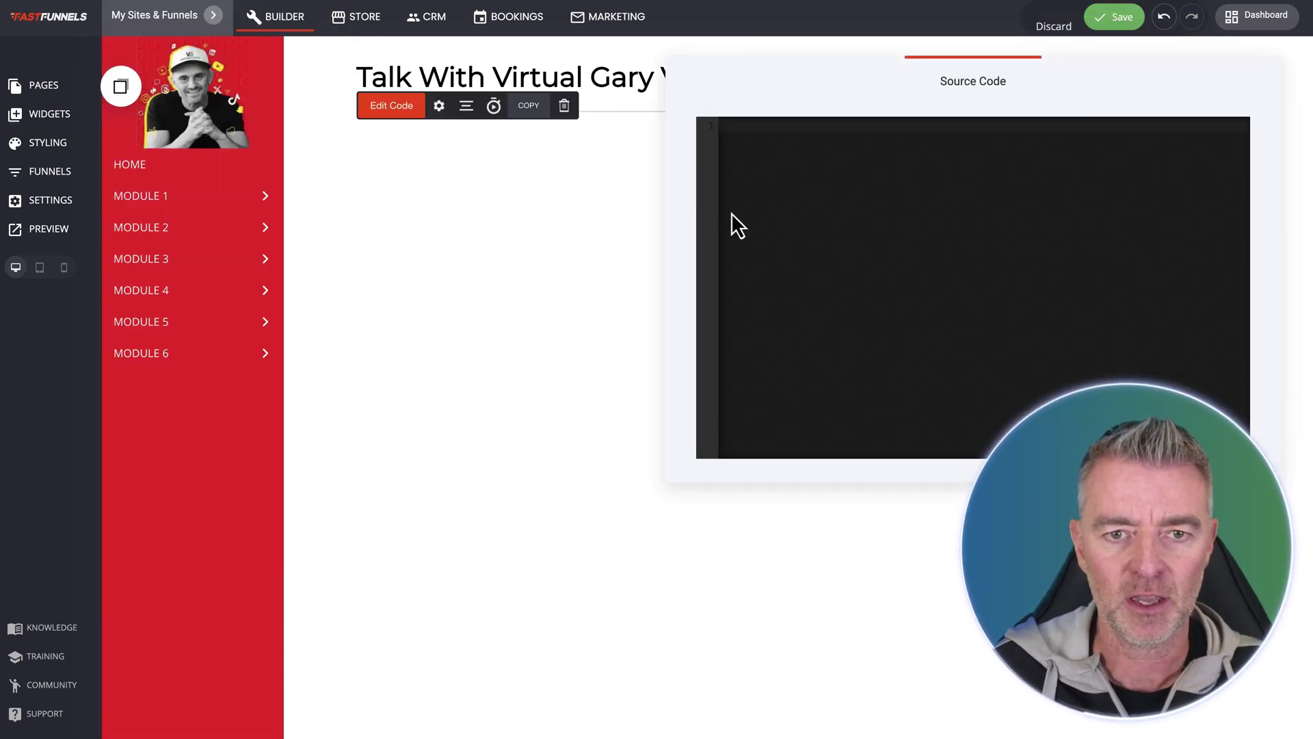
{"action": "type", "text": "<iframe     style=\"width: 400px; height: 600px;\"     src=\"https://app.fastbots.ai/embed/clofqwjlf0083prb1d813m7wl\"></iframe>"}
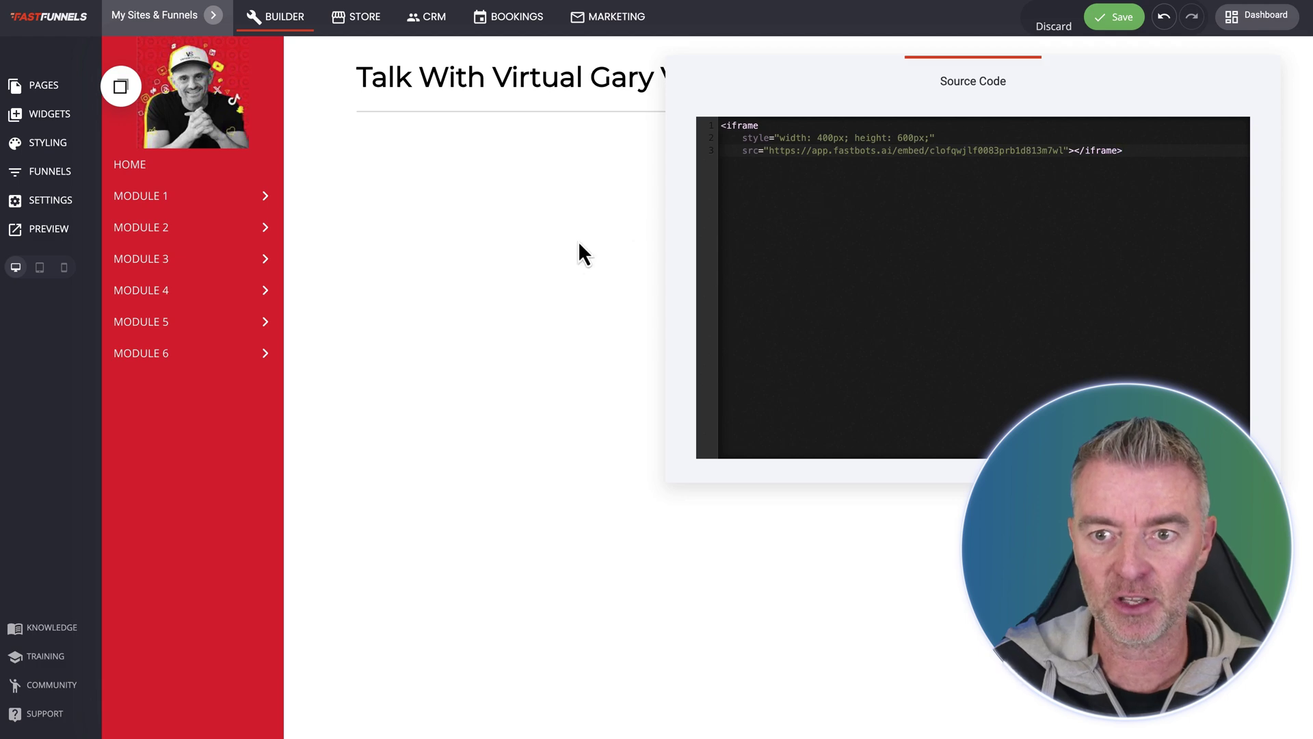
Delete the old video placeholder widget from the members page.
{"action": "left_click_drag", "start_coordinate": [563, 272], "coordinate": [668, 305]}
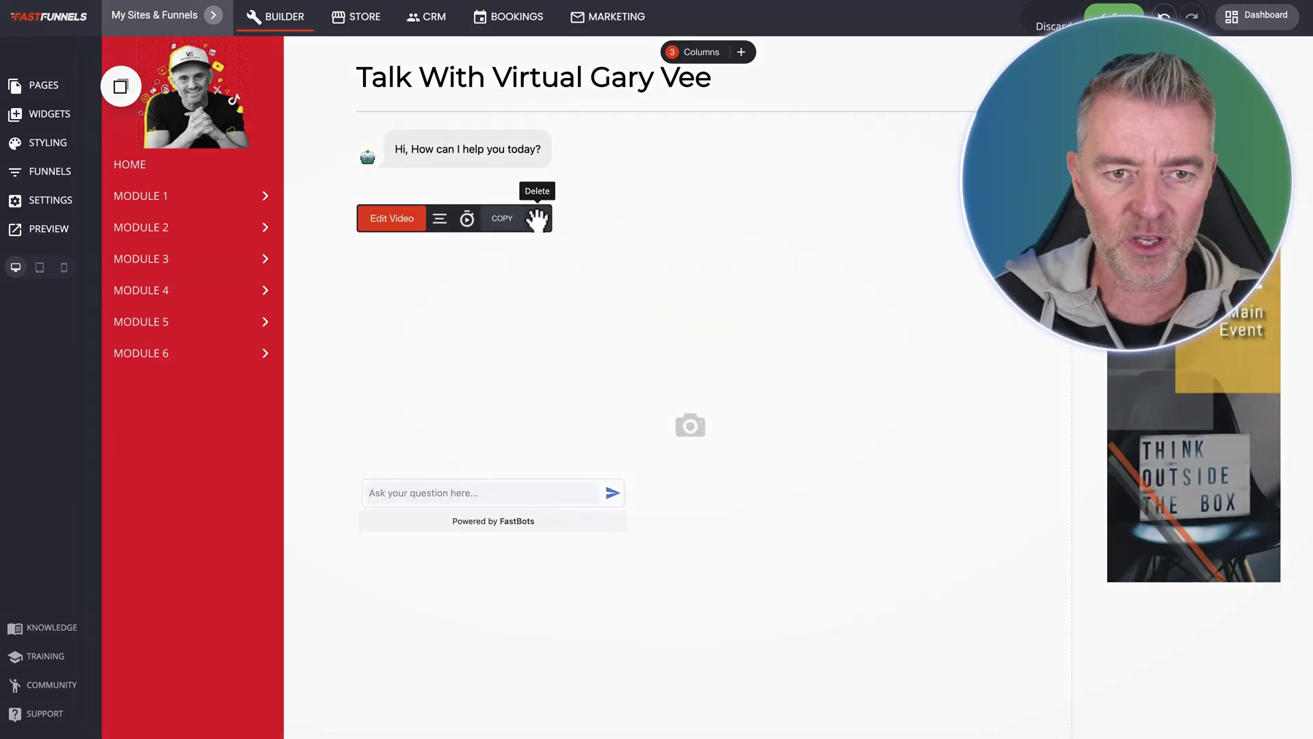
{"action": "left_click", "coordinate": [538, 218]}
{"action": "left_click", "coordinate": [724, 333]}
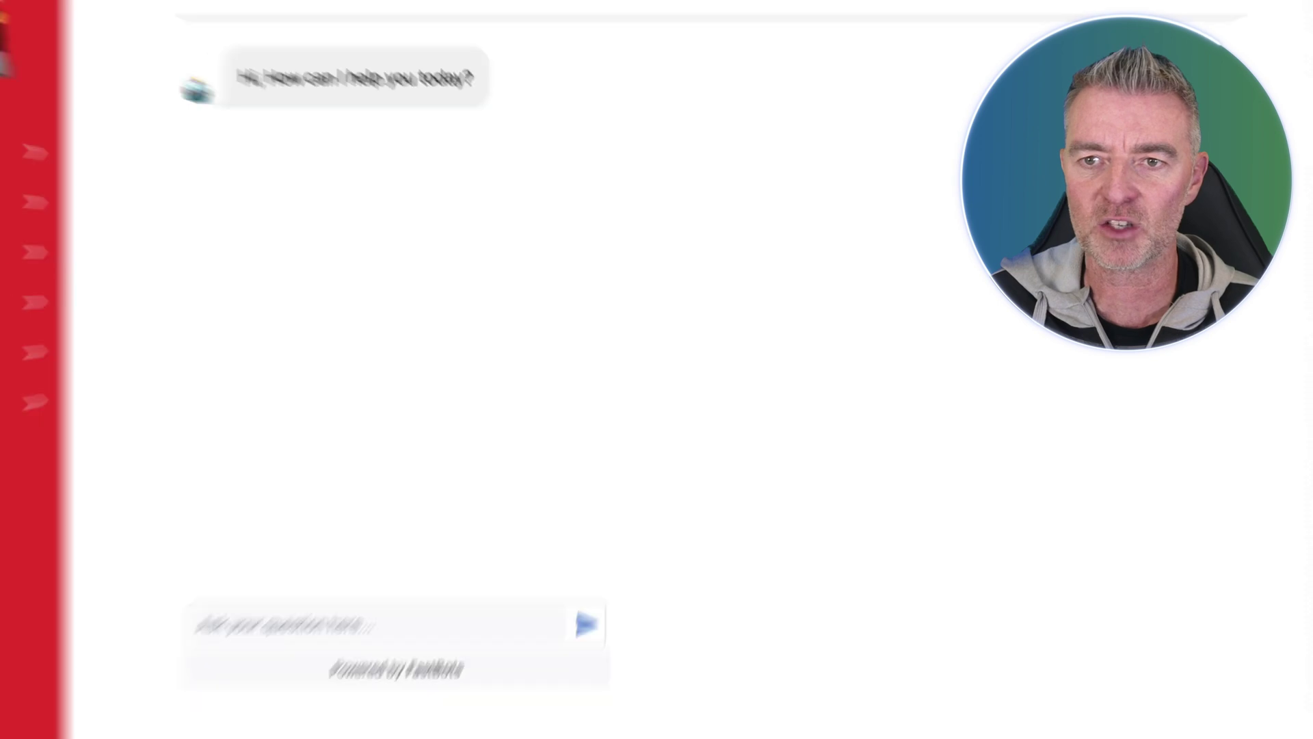
Preview the members page in a new tab and send 'Hi gary' to the embedded bot.
{"action": "left_click", "coordinate": [53, 230]}
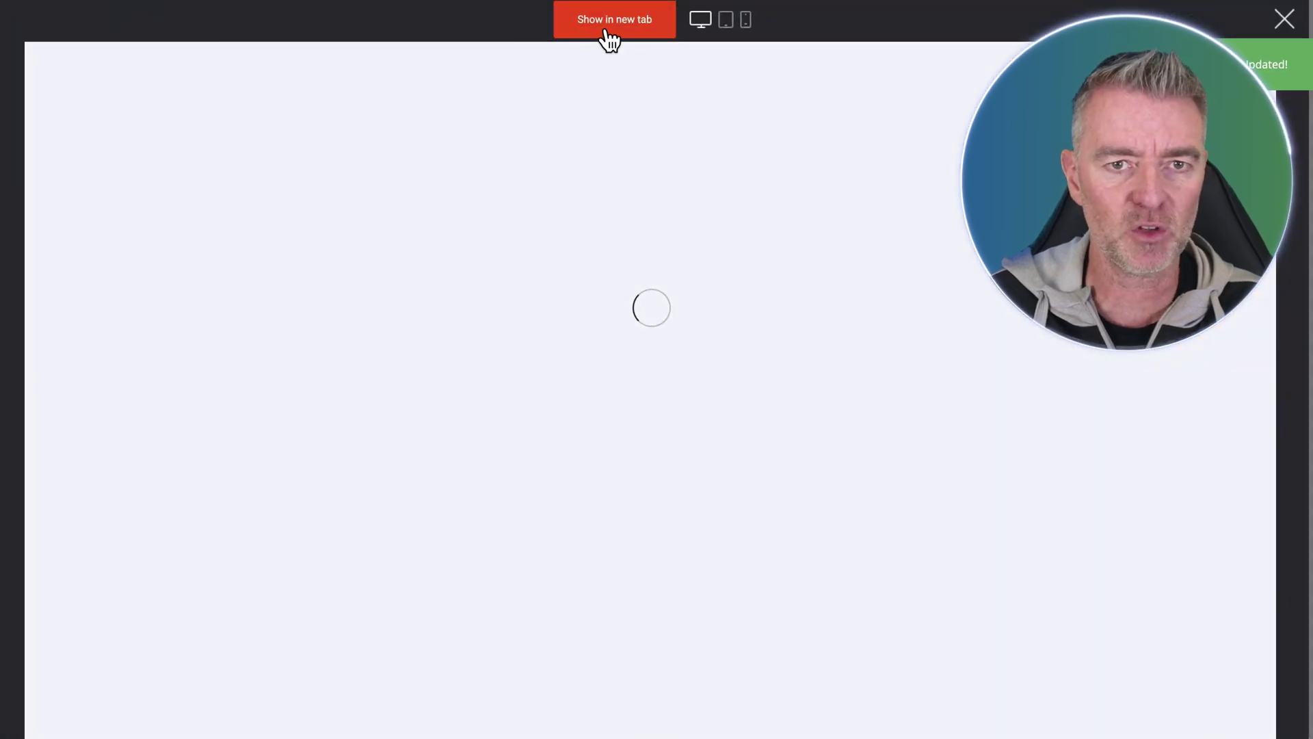
{"action": "left_click", "coordinate": [605, 29]}
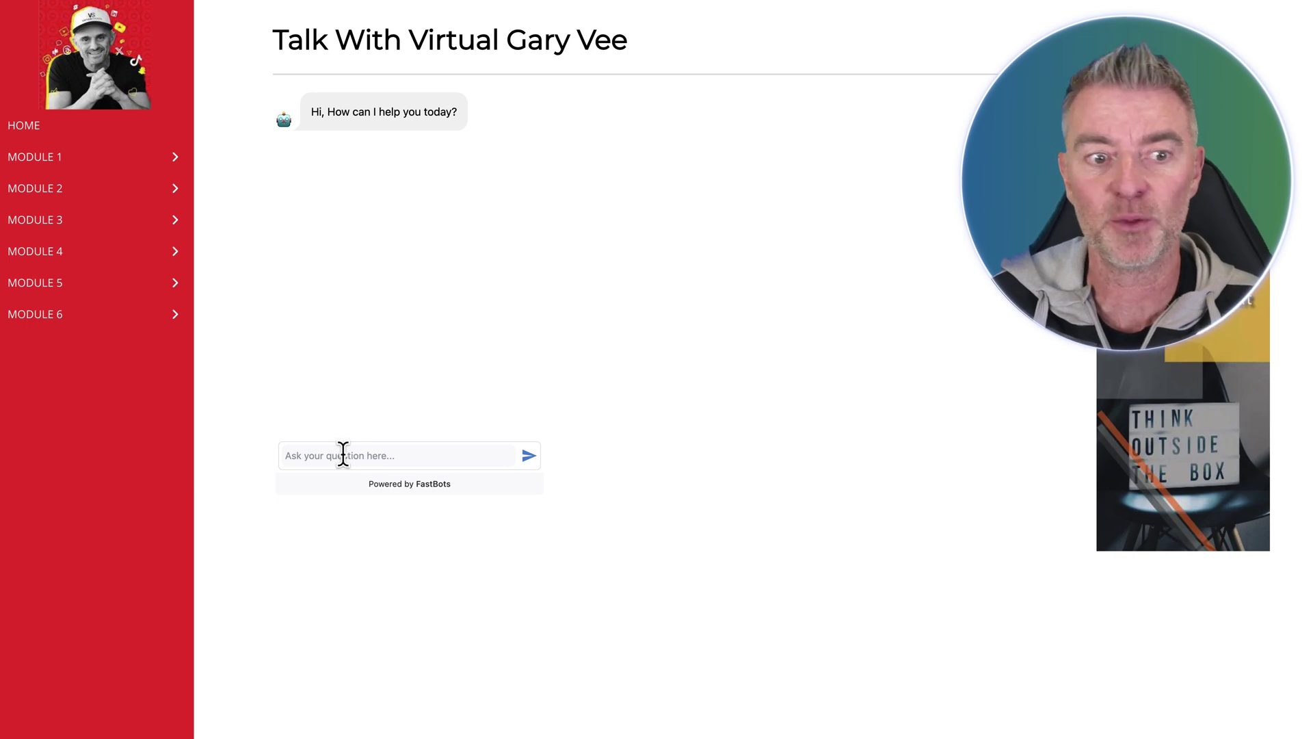
{"action": "type", "text": "Hi gary"}
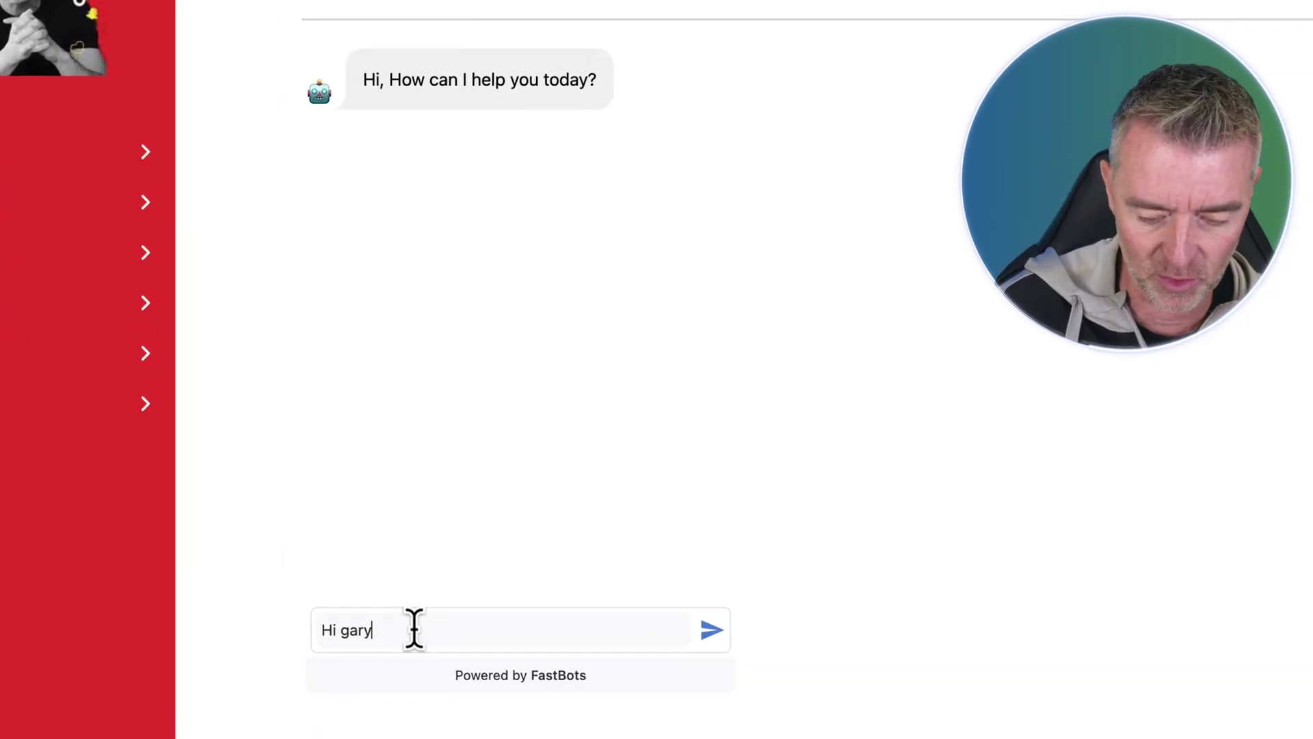
{"action": "key", "text": "Return"}
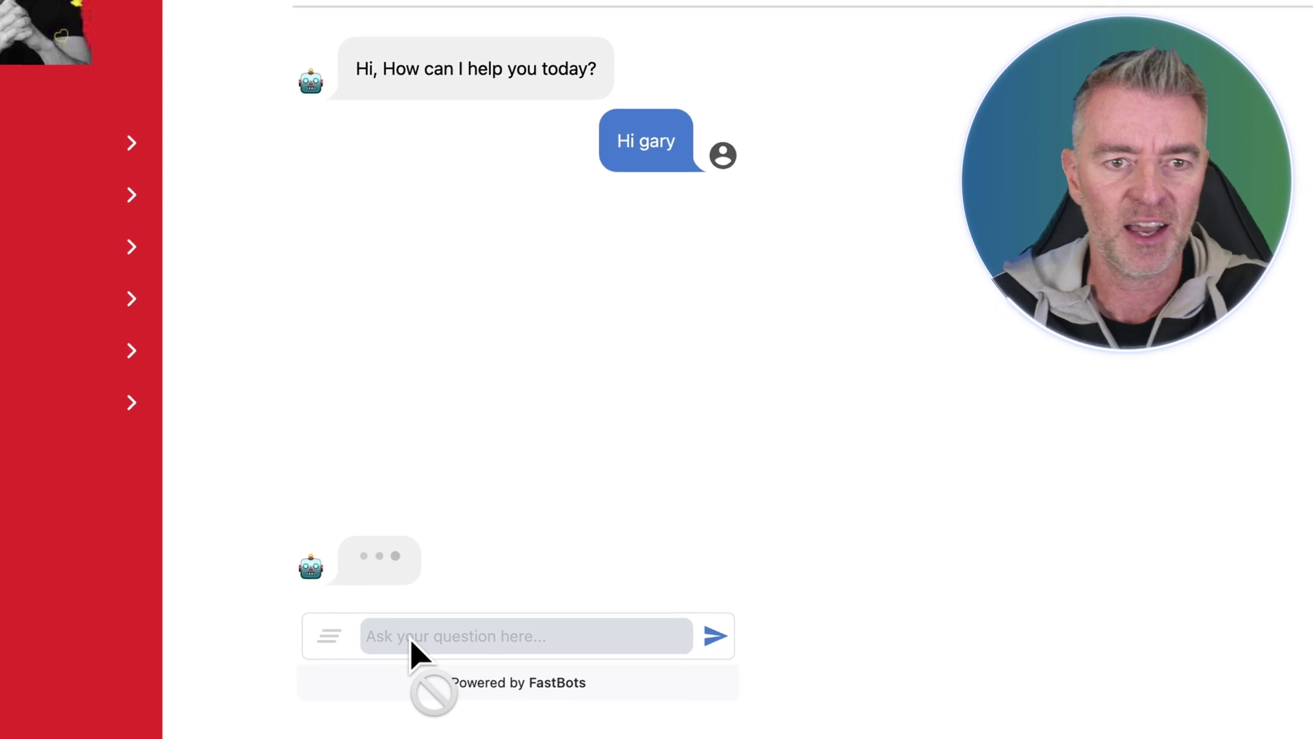